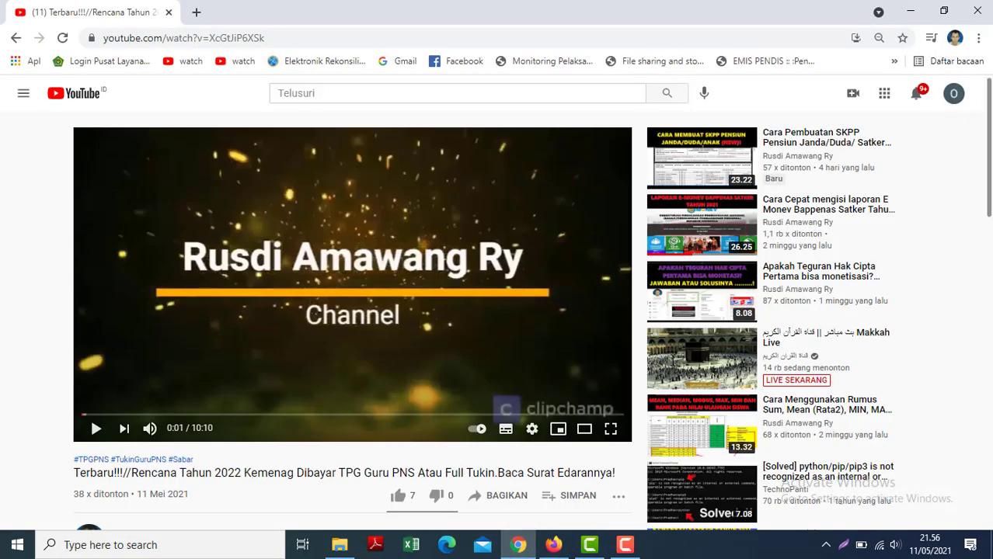
Check the subscription state and notification bell of the channel below the video.
click(986, 167)
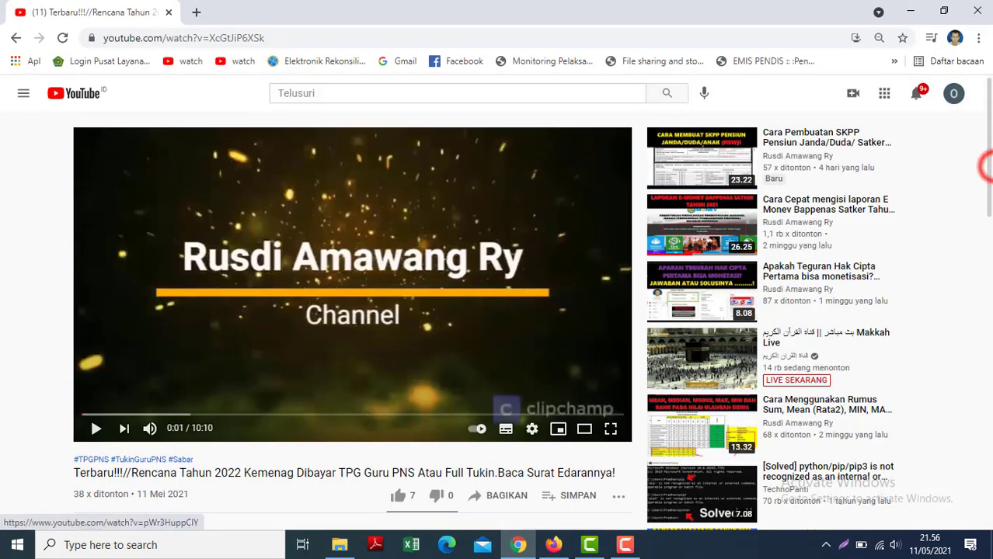
click(987, 190)
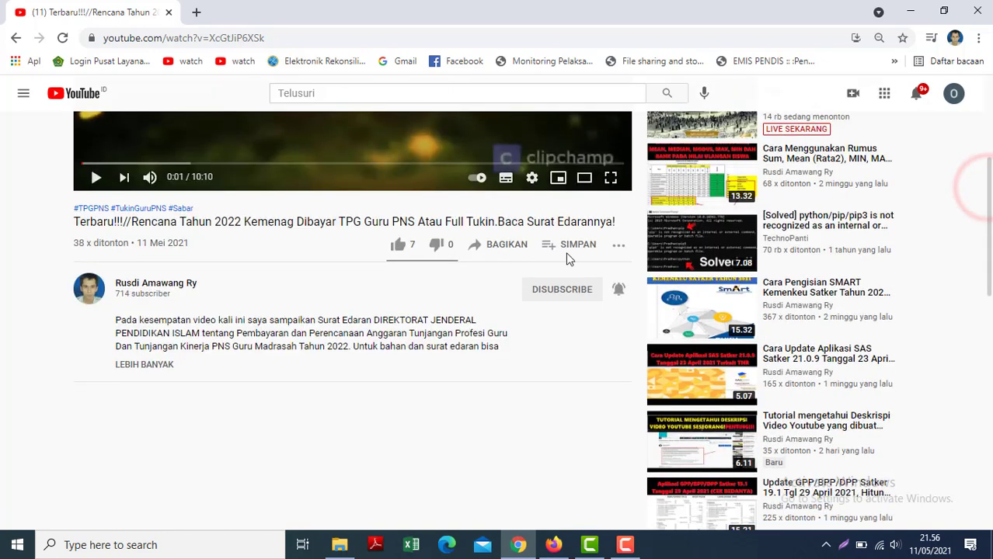
scroll(542, 285, down, 1)
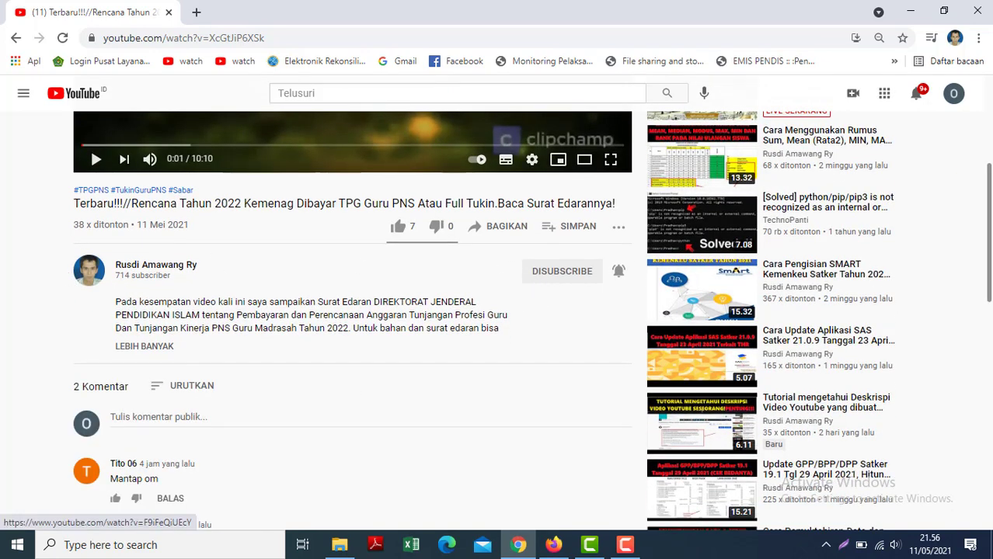
drag(987, 280, 987, 208)
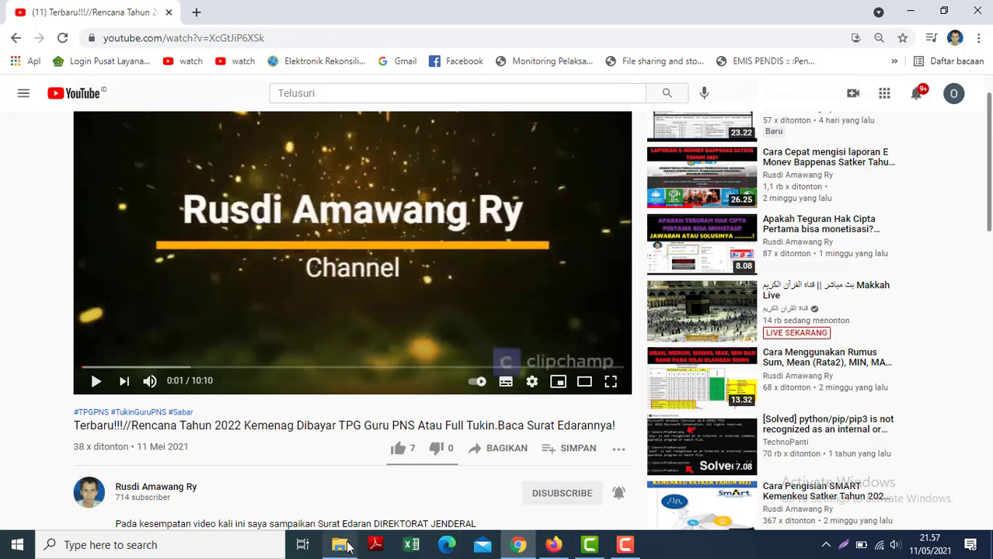
Switch to Firefox, close the 7-day subscriber list and open the full list of new subscribers for the last 90 days.
click(516, 547)
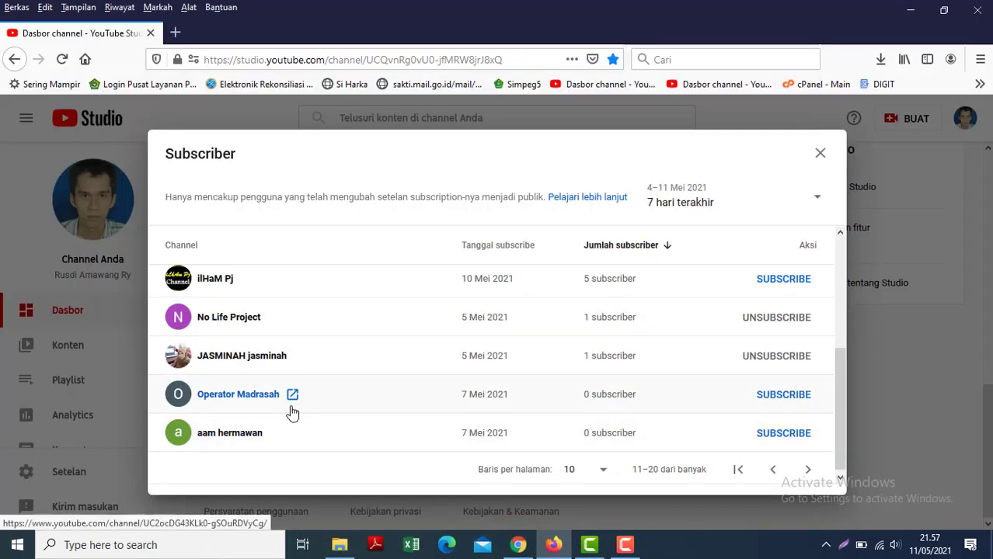
click(820, 157)
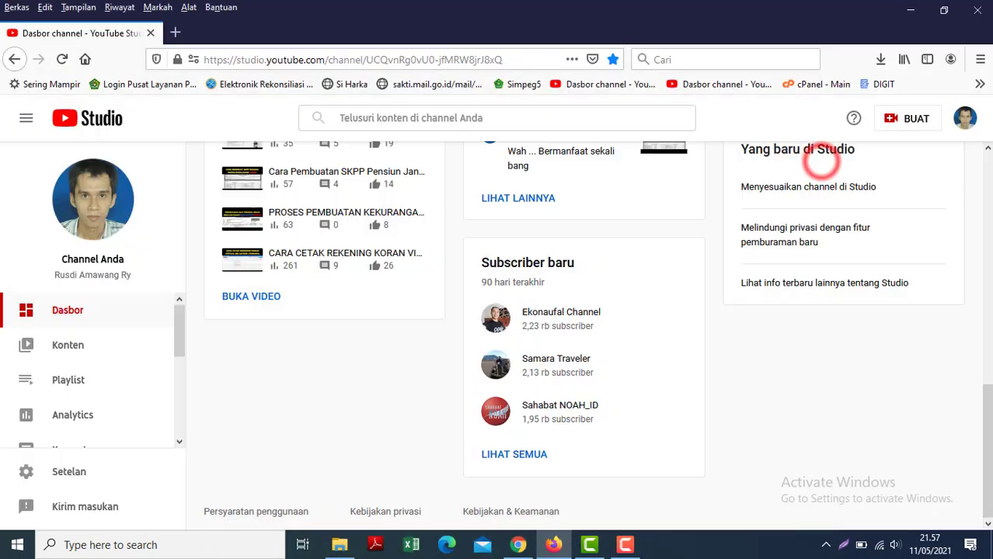
click(512, 455)
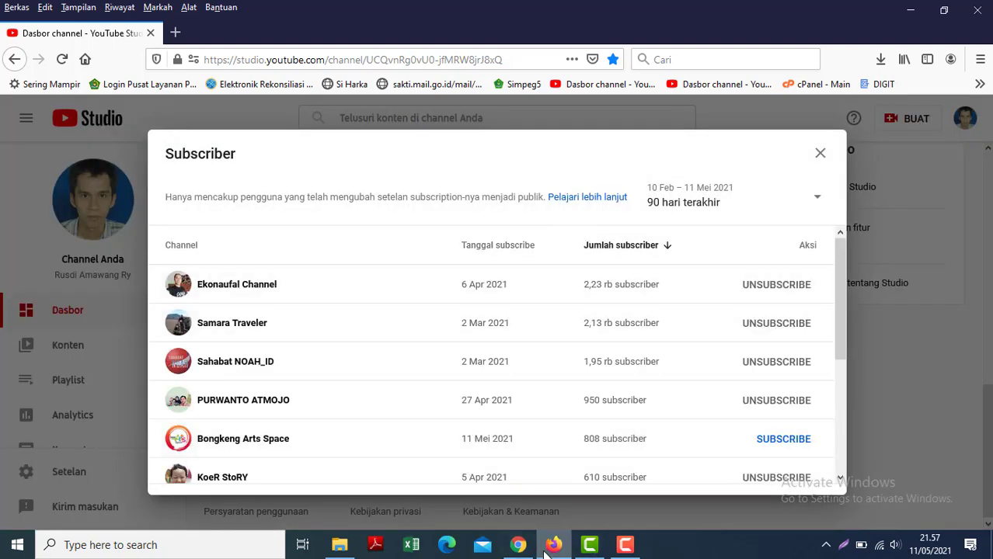
Switch back to Chrome and open the signed-in account's own videos in YouTube Studio.
mouse_move(519, 545)
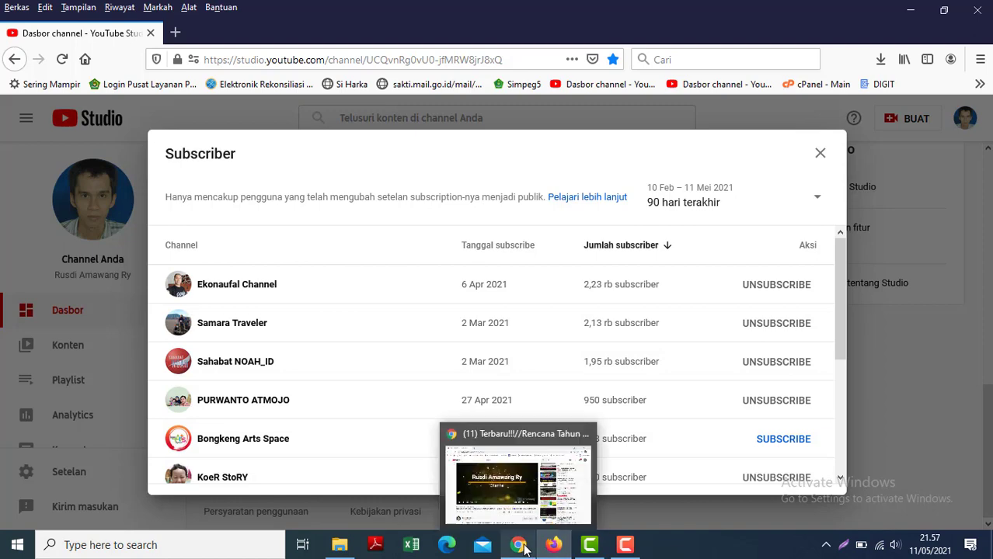
click(499, 499)
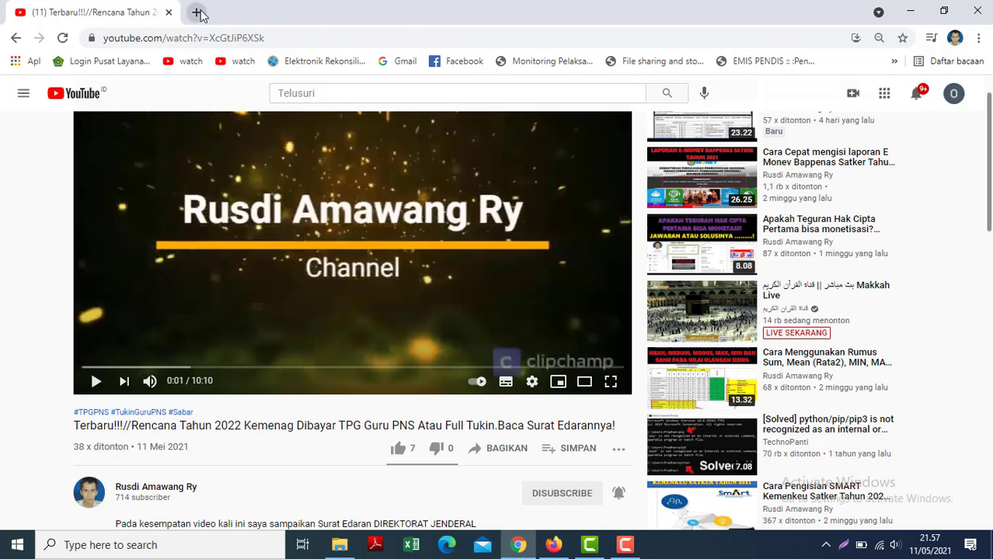
click(25, 93)
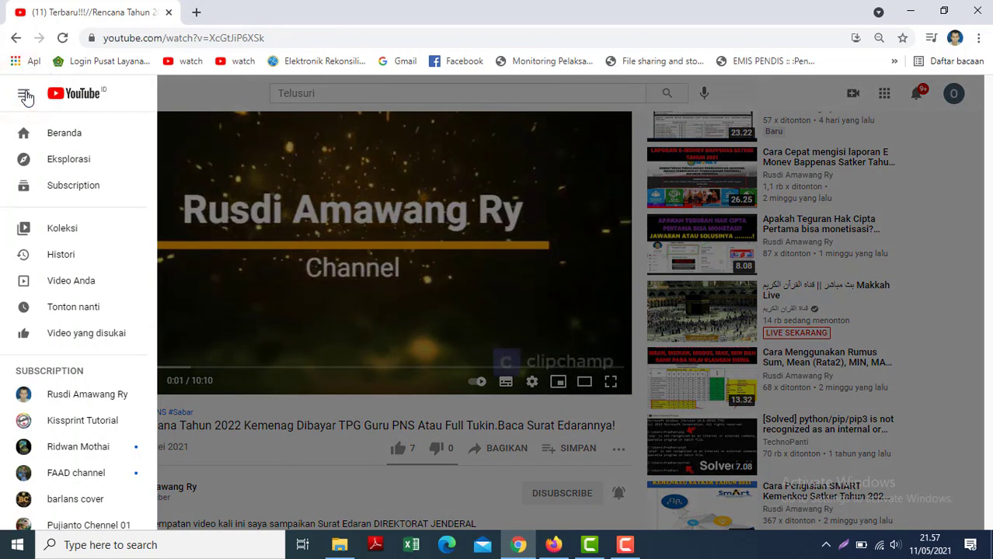
click(74, 292)
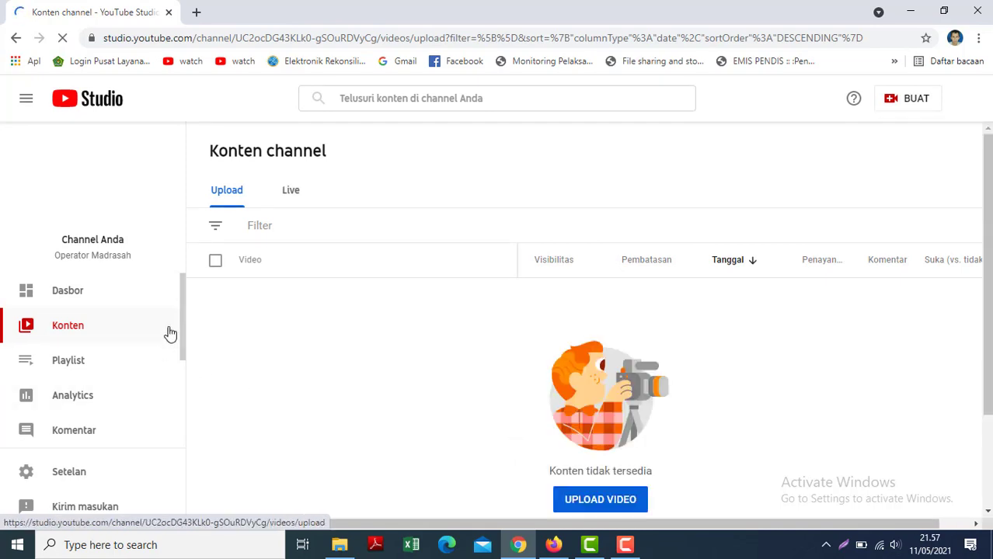
Open the channel's advanced settings in Studio and go to the YouTube account management page (Kelola akun YouTube).
drag(182, 349, 182, 384)
click(64, 480)
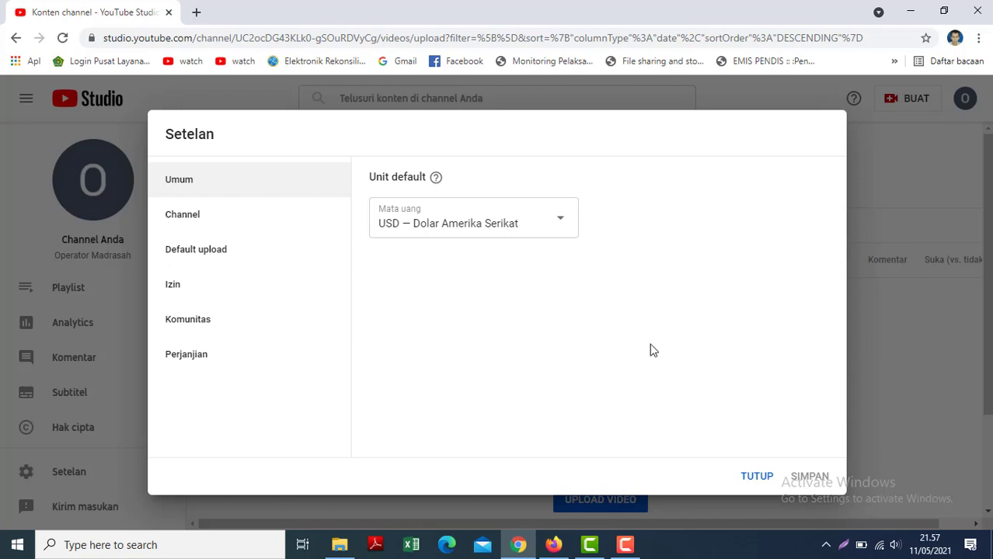
click(174, 221)
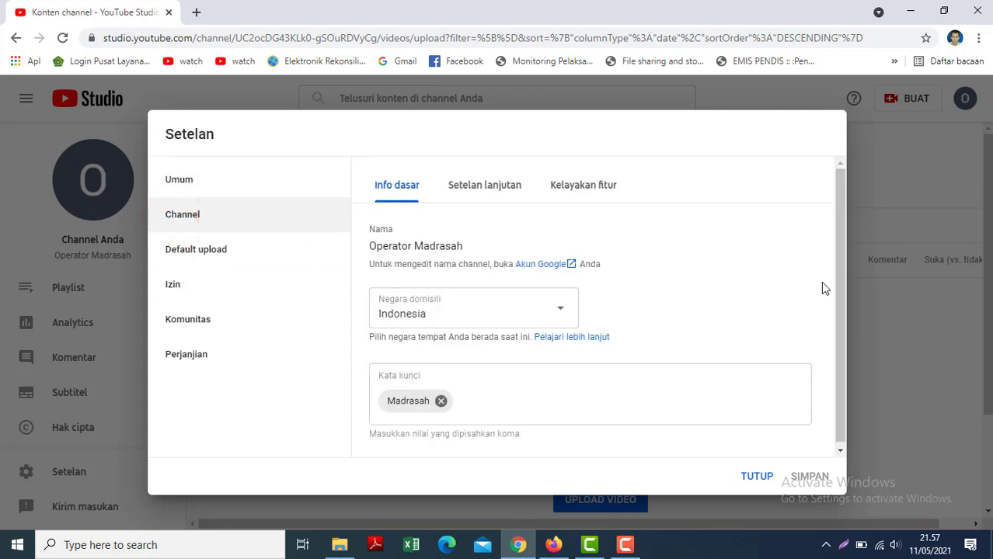
click(467, 191)
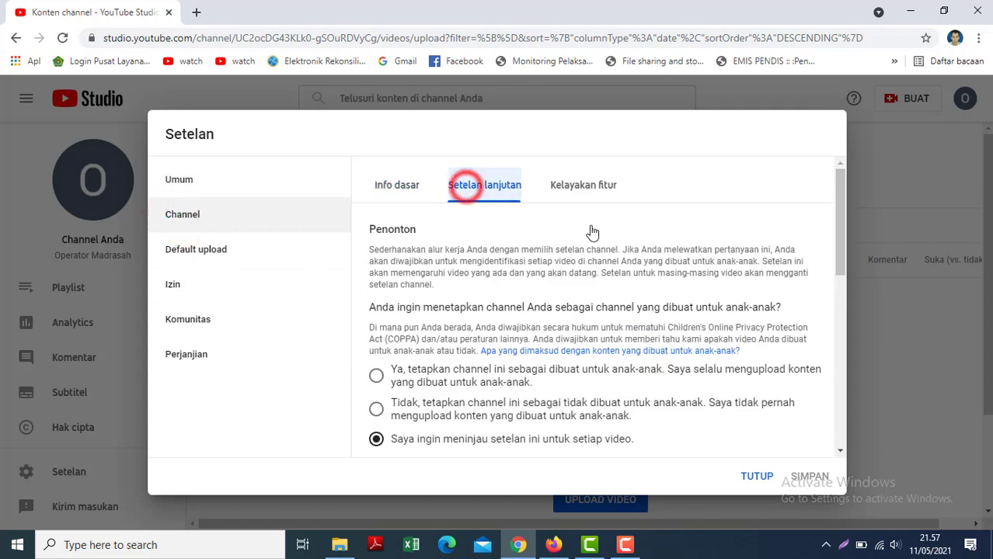
drag(840, 249, 831, 439)
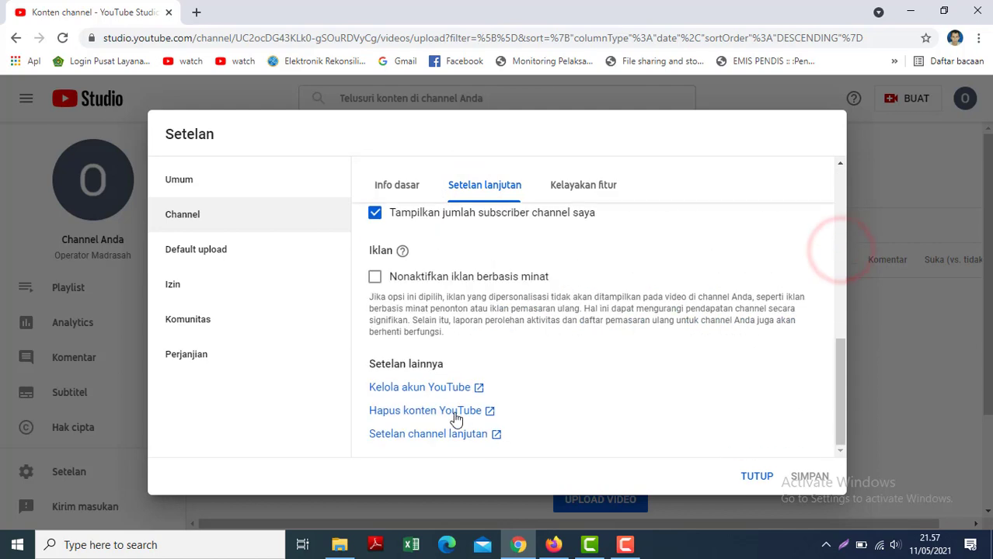
click(395, 388)
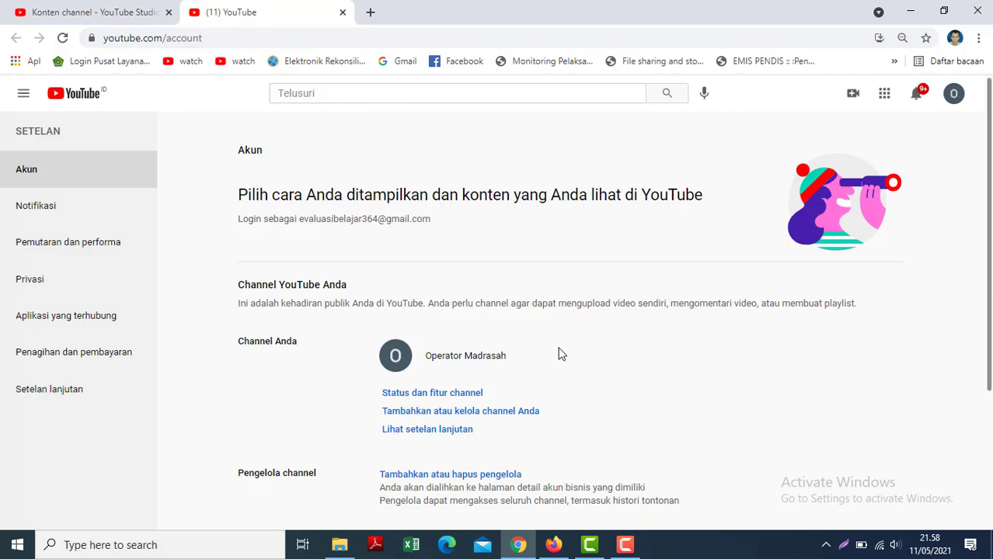
In the privacy settings, switch "Jangan tampilkan subscription saya" on and back off, and close the account page and channel settings.
click(32, 280)
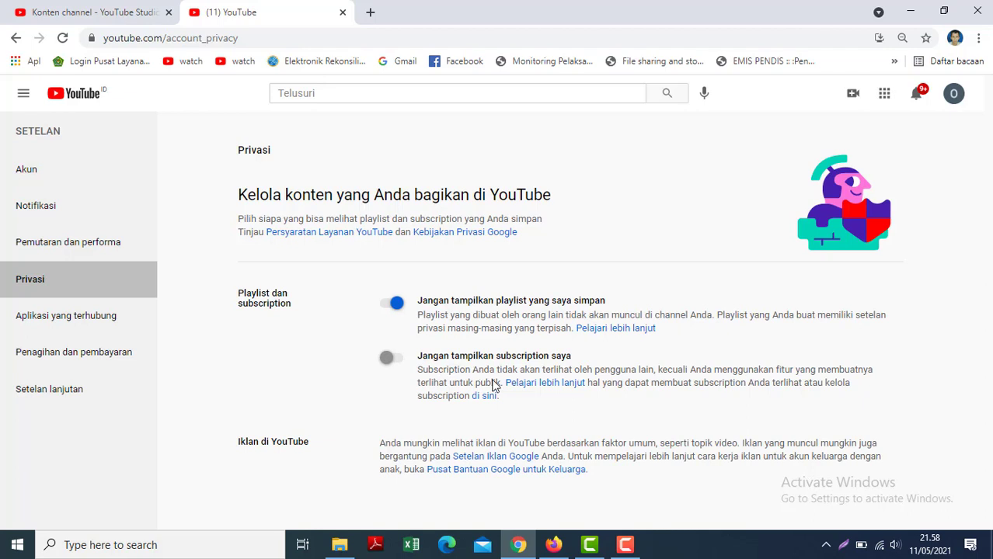
double_click(394, 366)
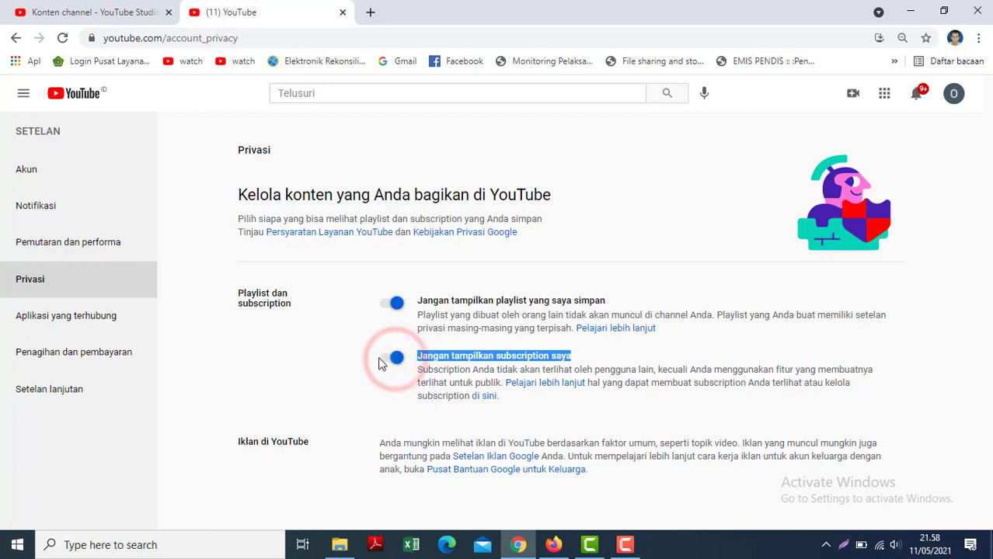
click(382, 362)
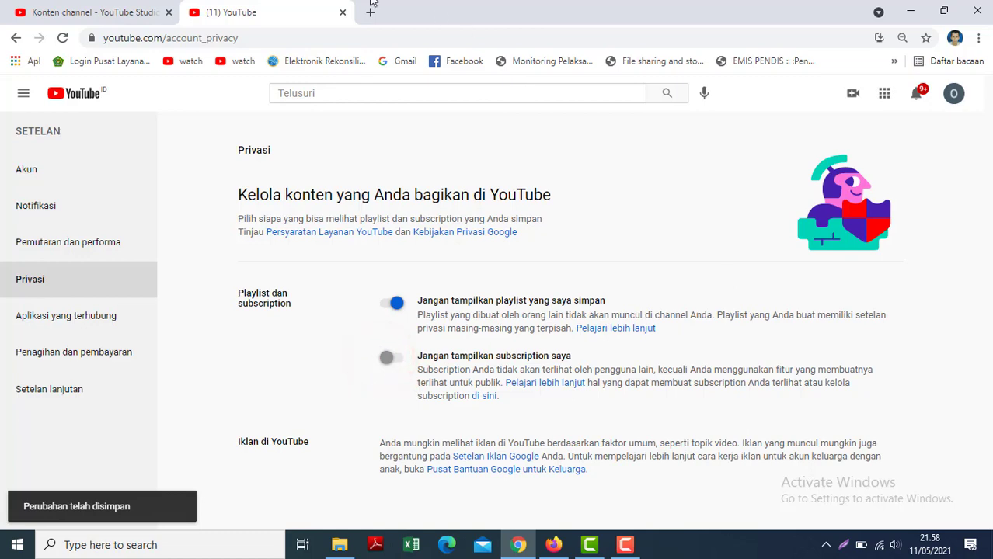
click(341, 13)
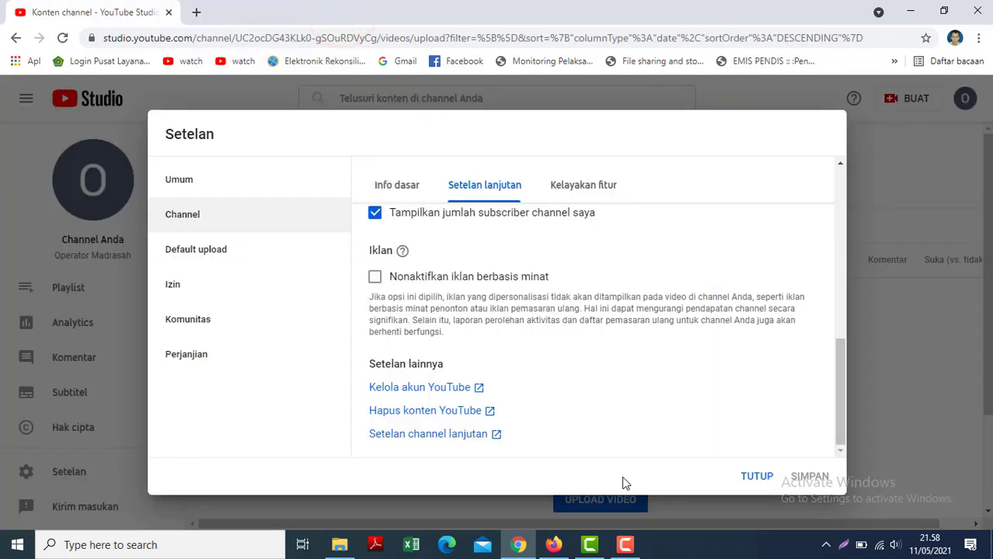
click(758, 477)
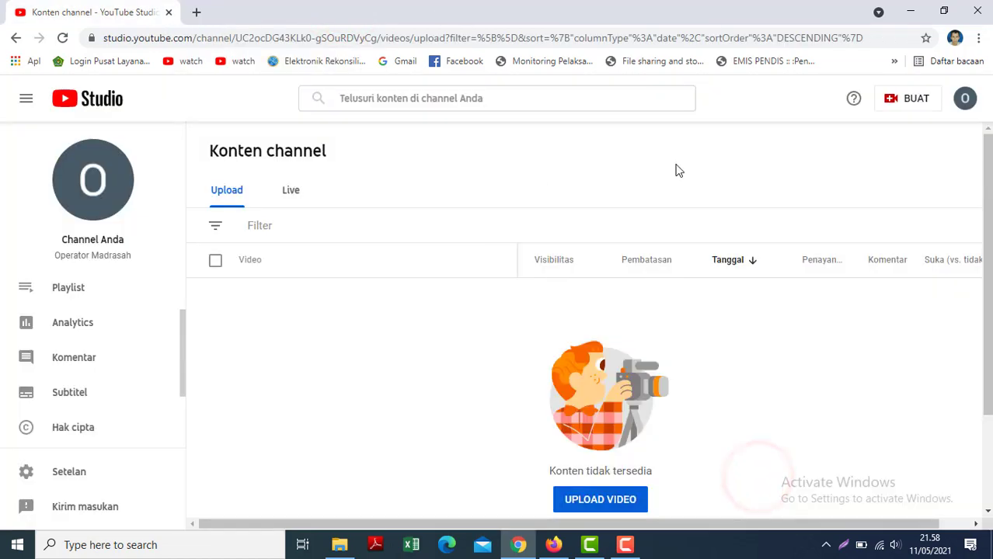
Open the account's own channel page and search YouTube for the subscribed creator's channel by name.
click(964, 98)
click(824, 190)
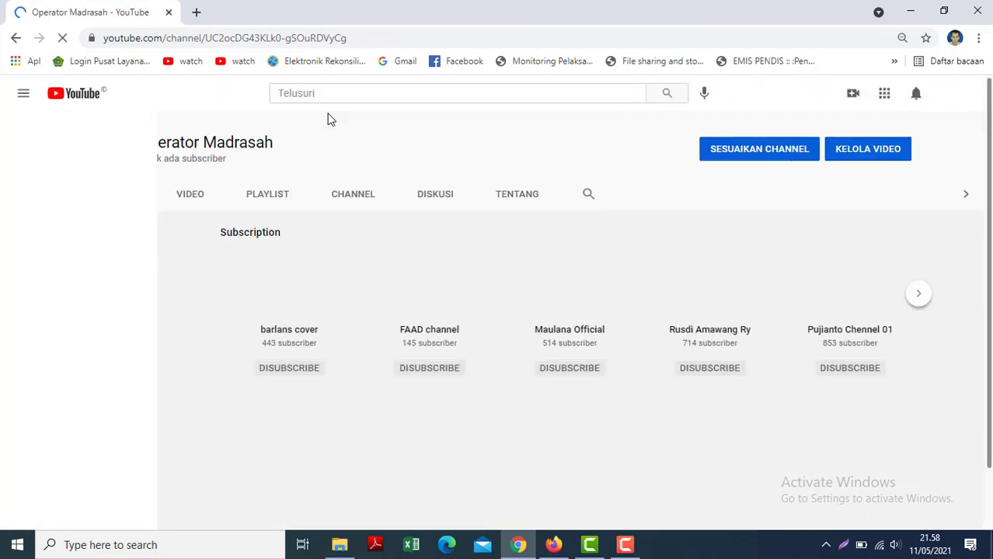
click(303, 94)
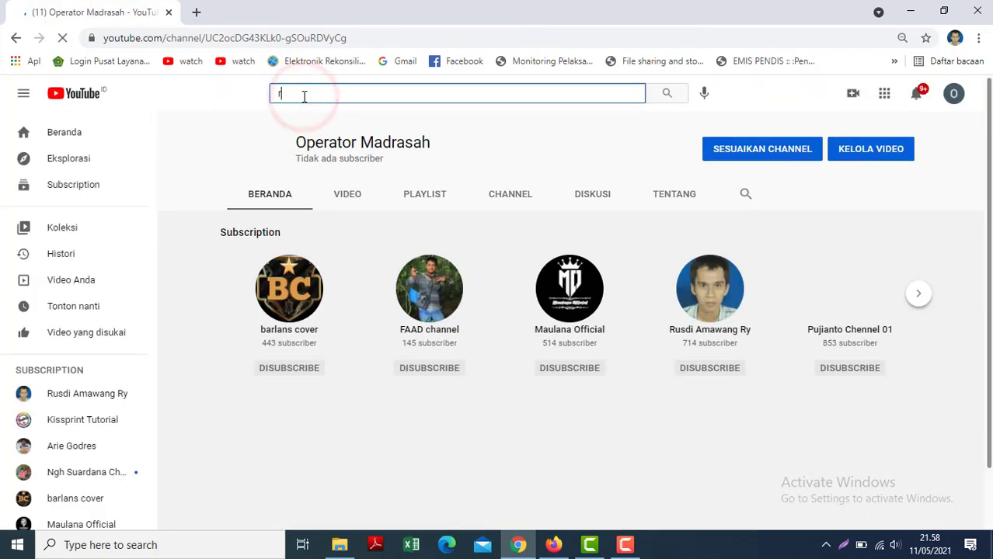
text(rusdi amawan)
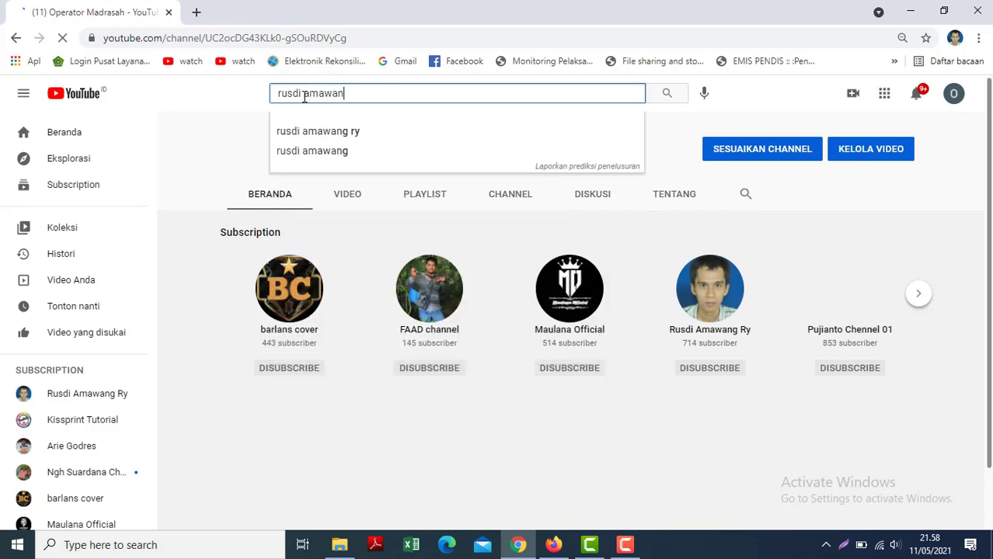
text(g)
click(318, 130)
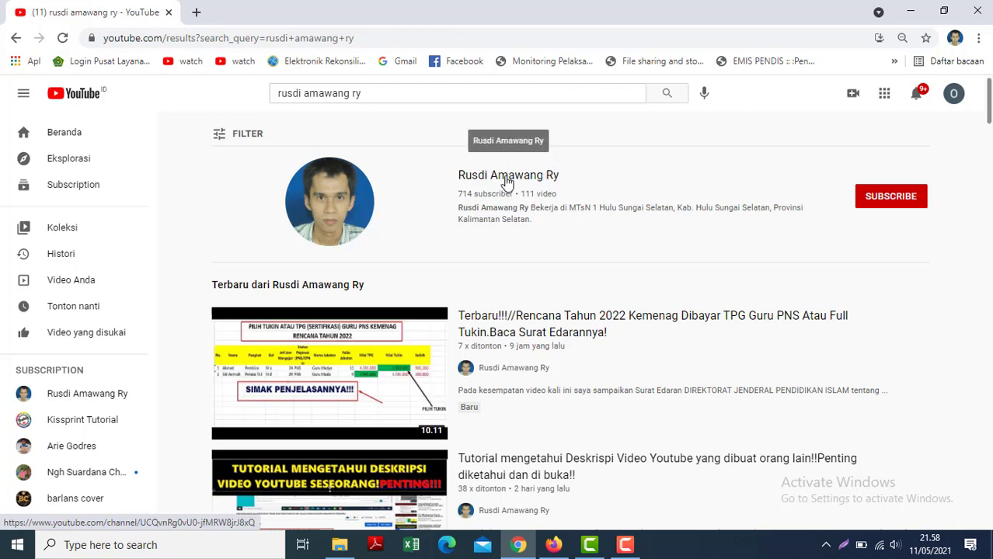
Open the video "Terbaru!!!//Rencana Tahun 2022 Kemenag" from the search results and check the channel's subscription button and bell.
click(953, 101)
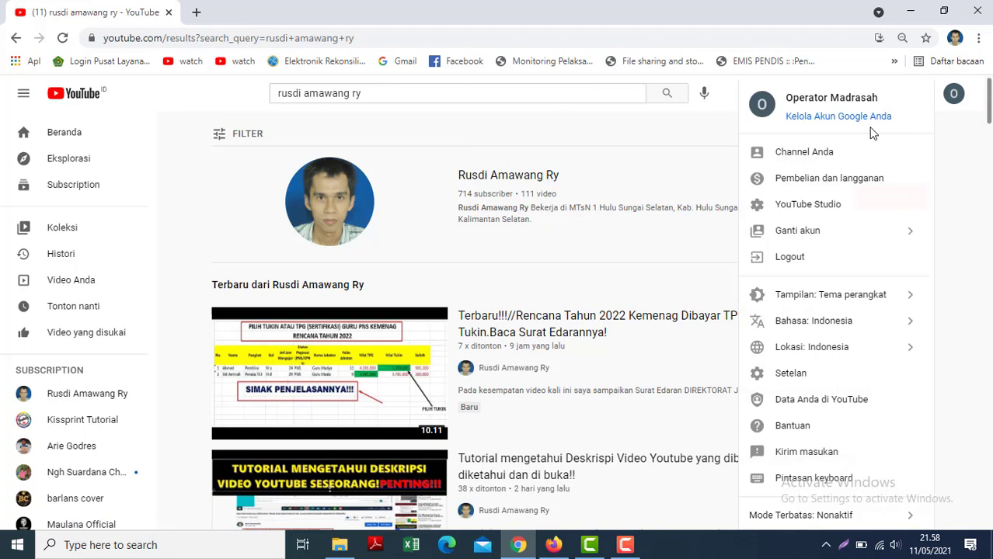
click(529, 270)
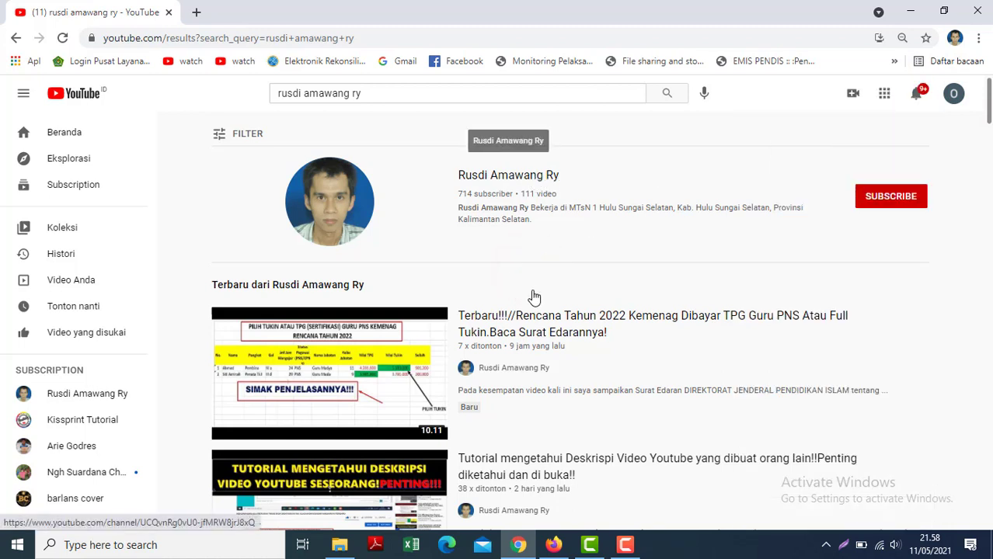
click(515, 318)
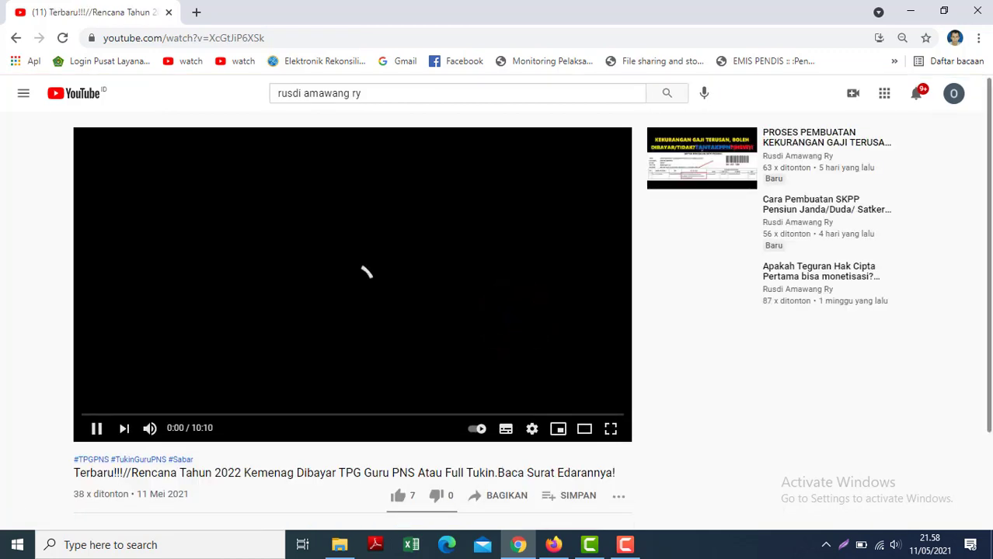
scroll(460, 277, down, 1)
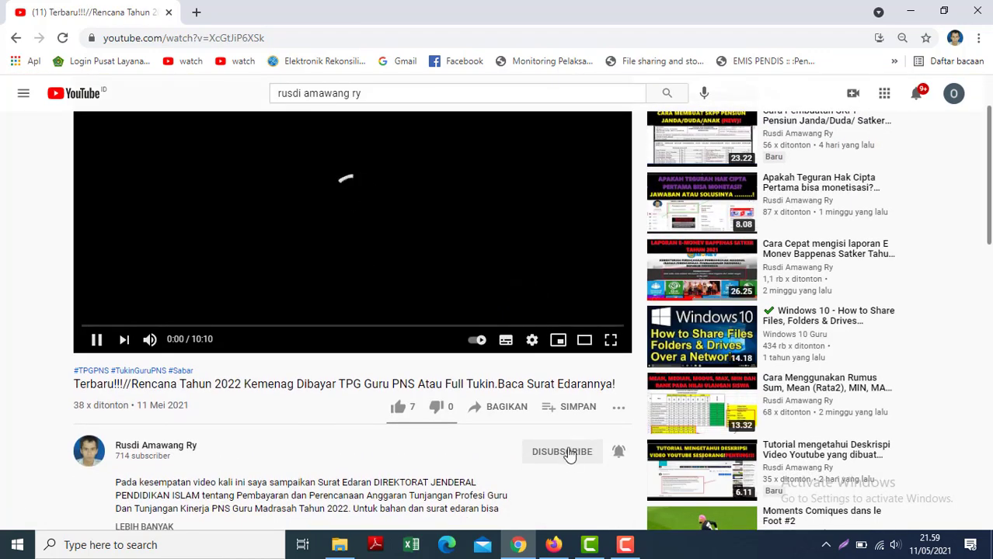
scroll(571, 458, up, 1)
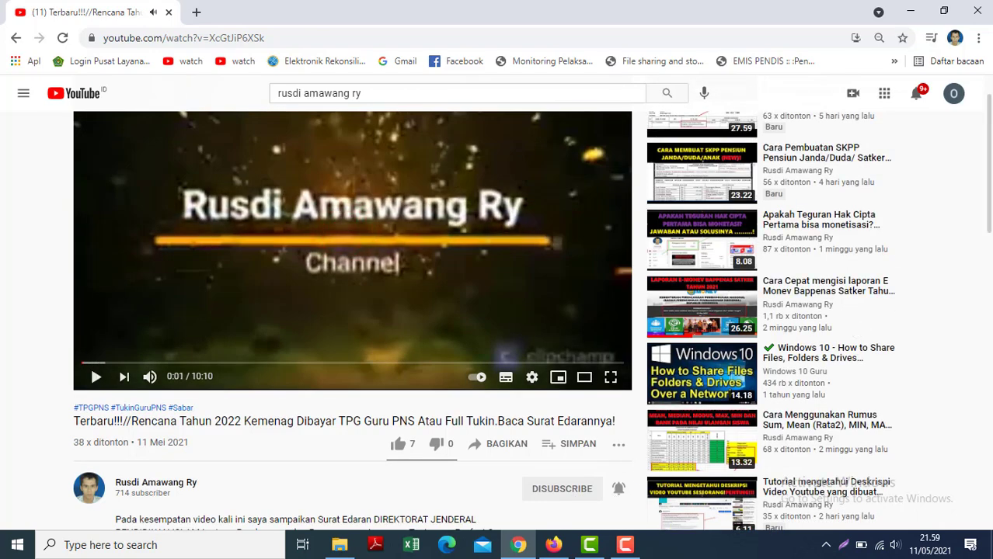
drag(985, 184, 987, 233)
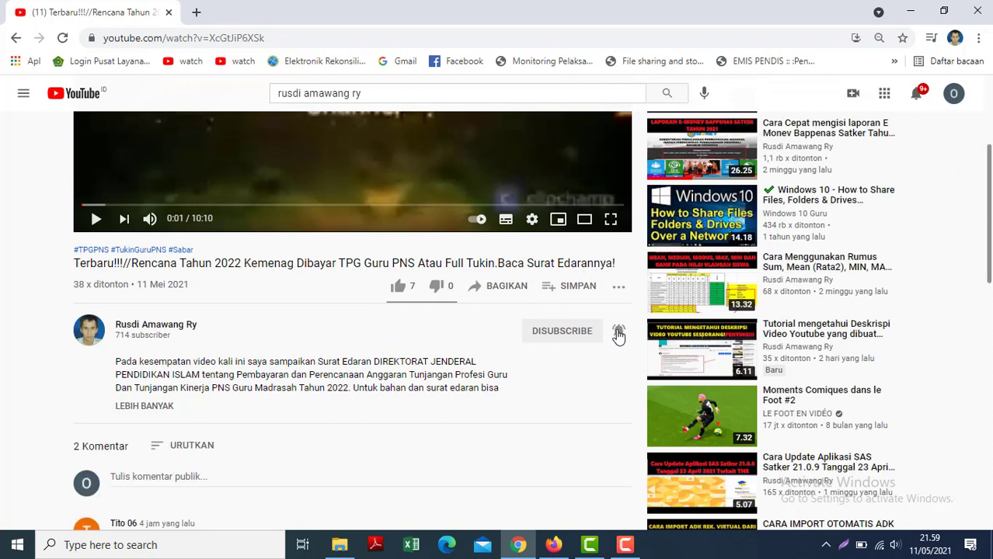
Switch to the creator's Studio in Firefox and look through the first three pages of the 90-day subscriber list for the account.
click(563, 537)
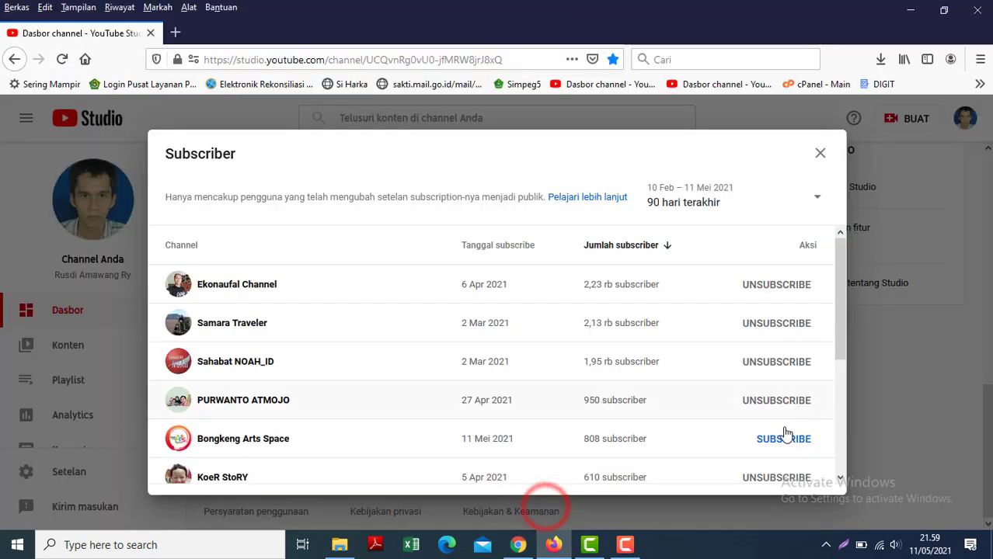
drag(837, 346, 829, 234)
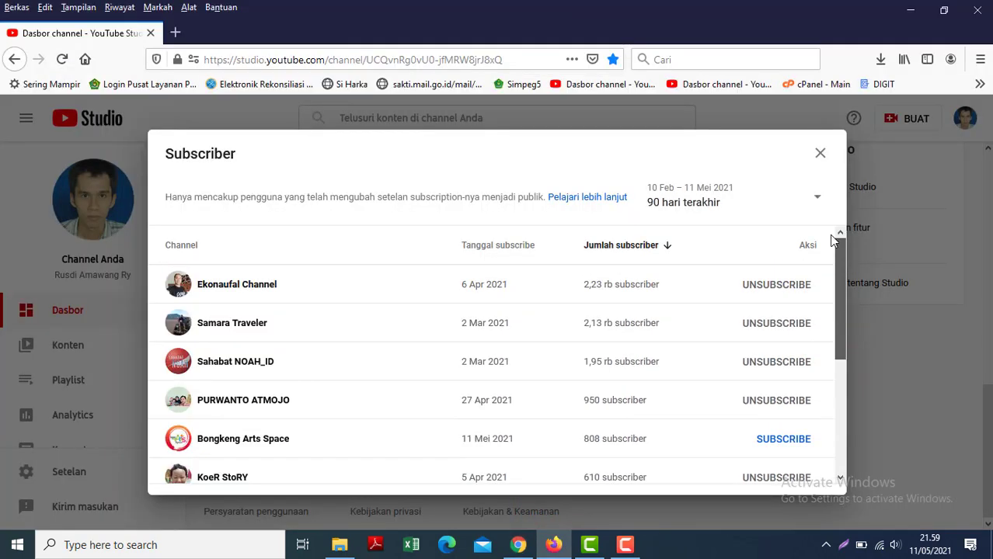
scroll(839, 310, down, 5)
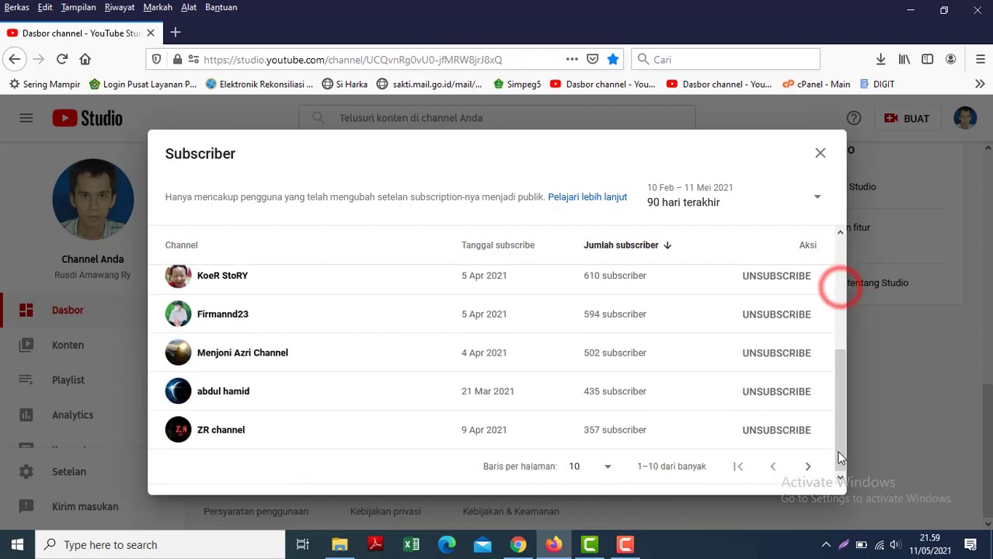
click(810, 467)
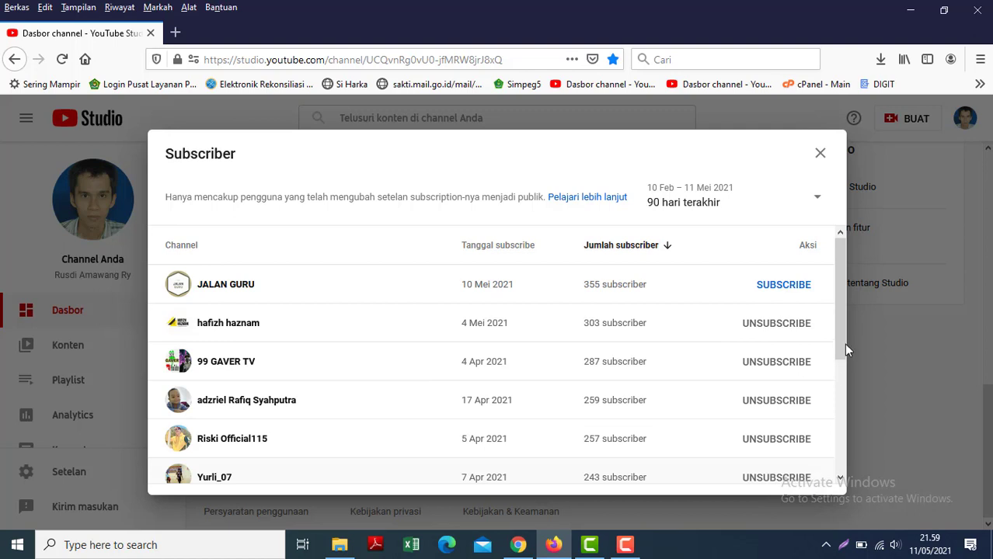
drag(844, 351, 840, 464)
click(811, 470)
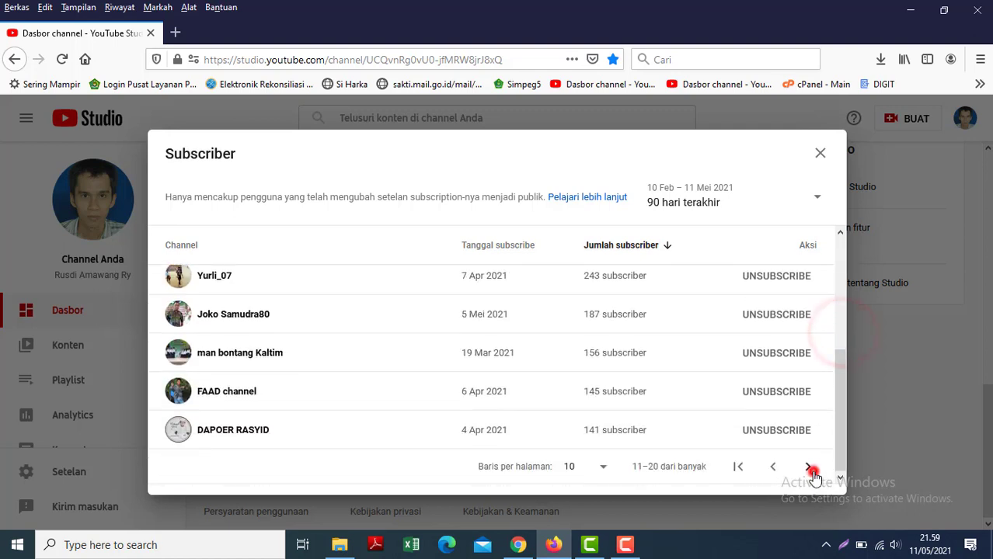
click(835, 315)
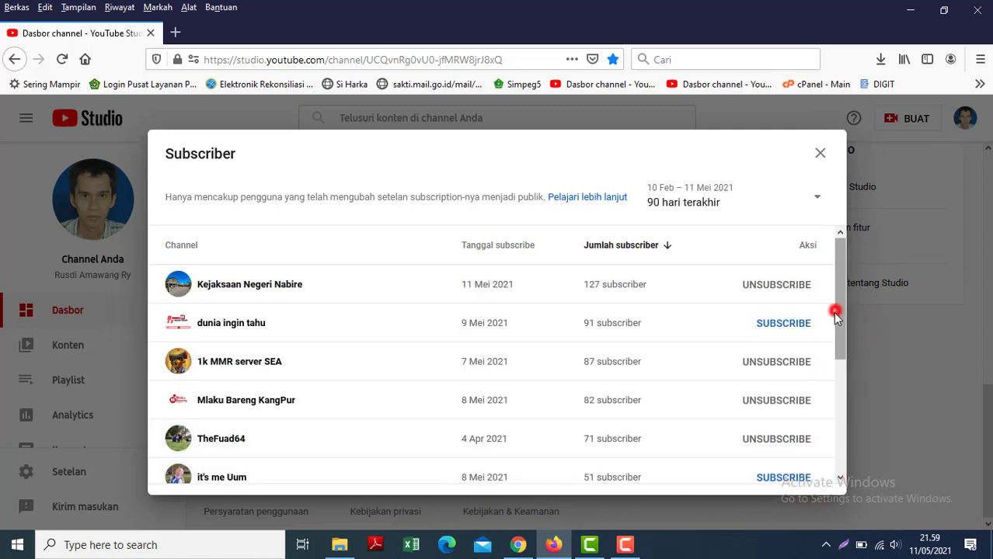
drag(836, 314, 833, 424)
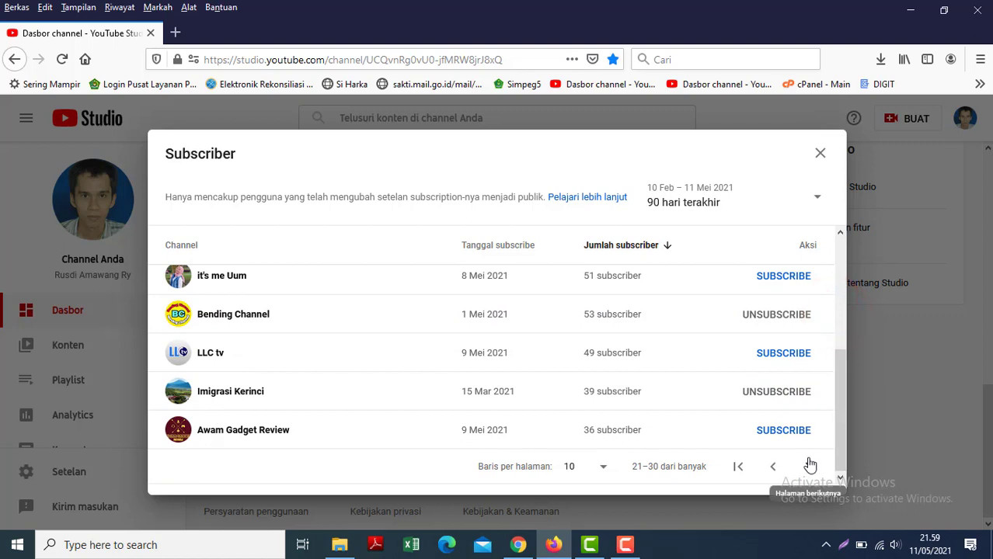
Filter the subscriber list to "7 hari terakhir" and go to the end of its second page.
click(785, 196)
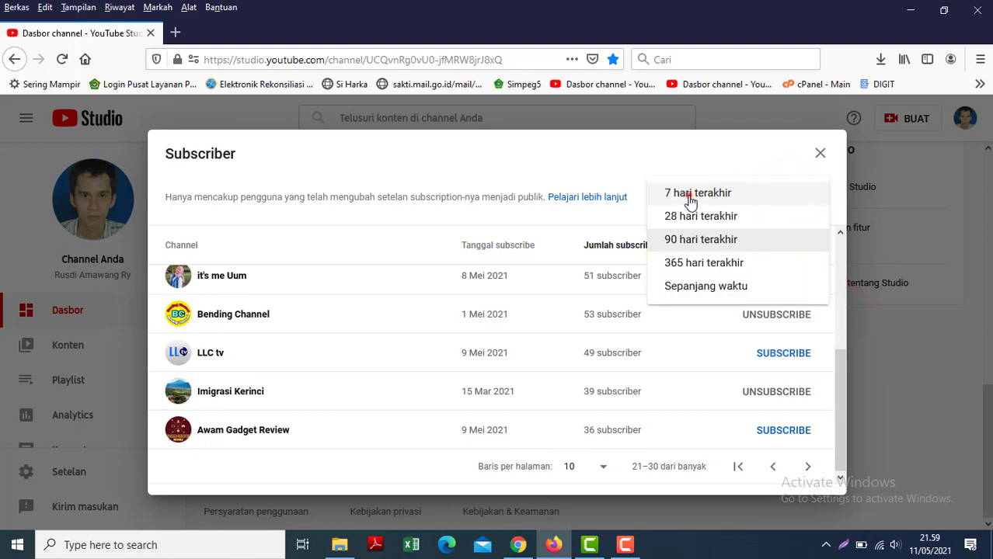
click(690, 198)
drag(839, 313, 843, 420)
click(808, 468)
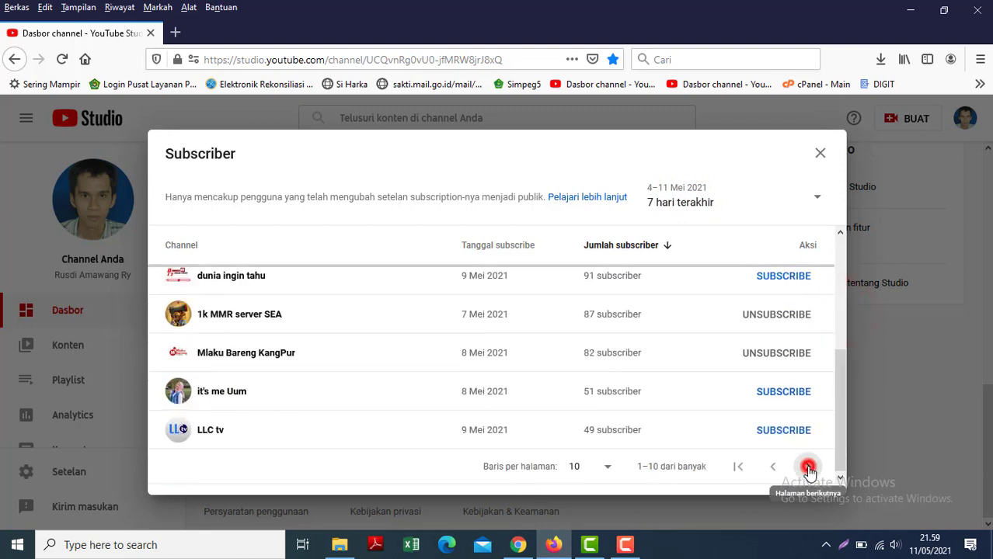
drag(843, 357, 850, 467)
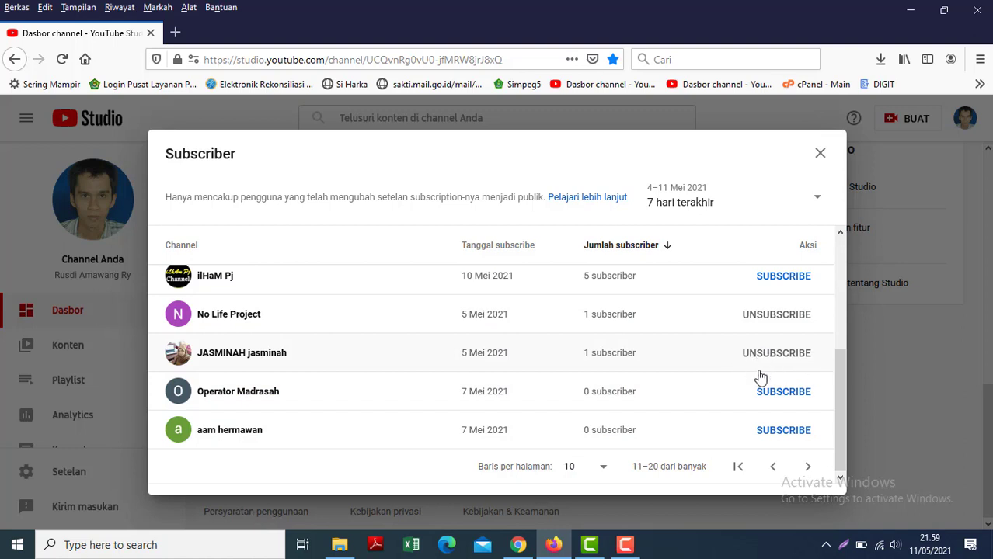
Subscribe to Operator Madrasah from the subscriber list, checking its channel page before and after.
click(223, 398)
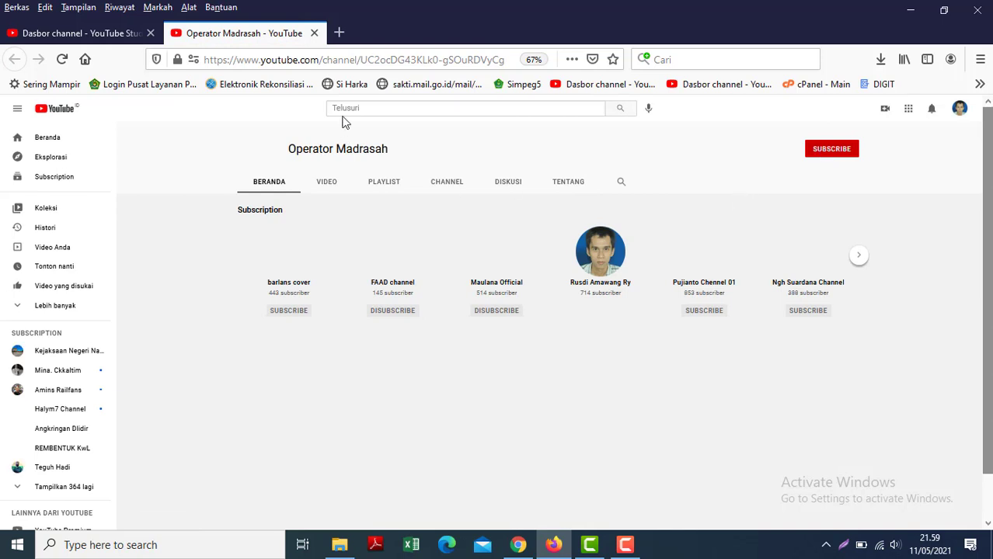
click(314, 32)
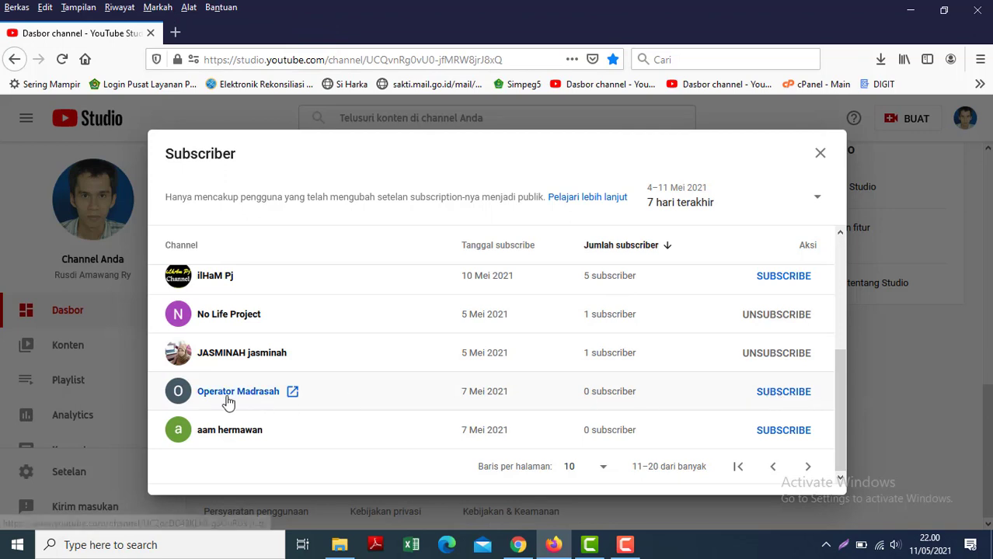
click(775, 403)
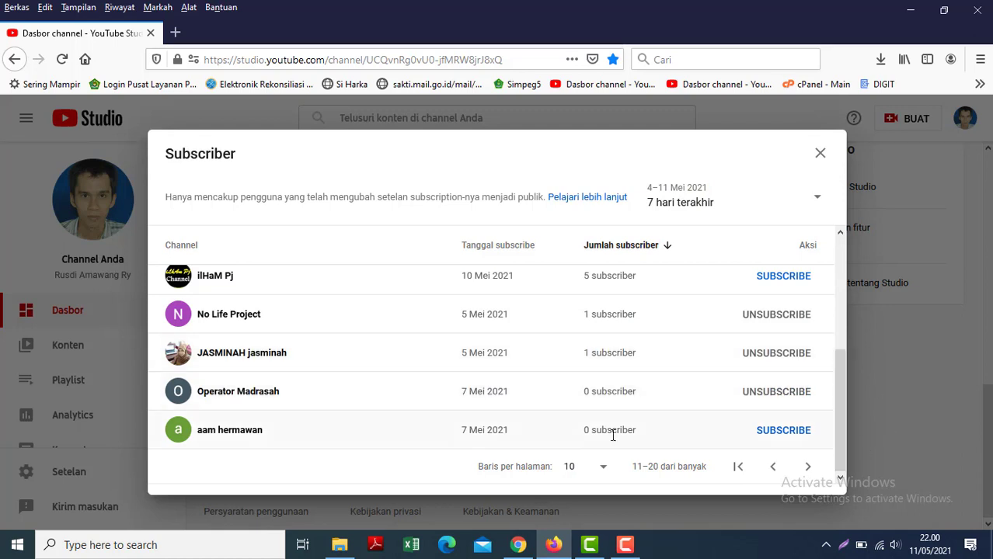
click(234, 396)
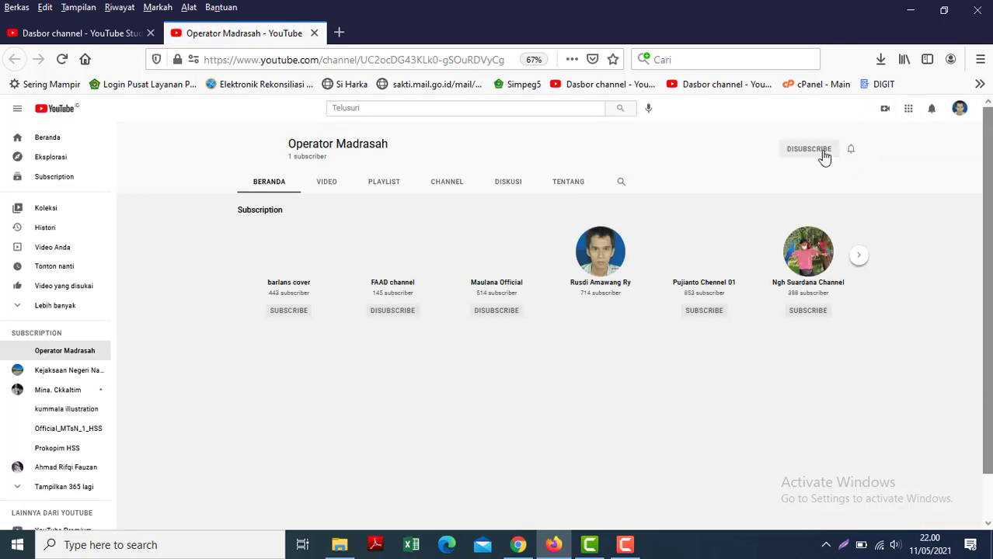
click(315, 33)
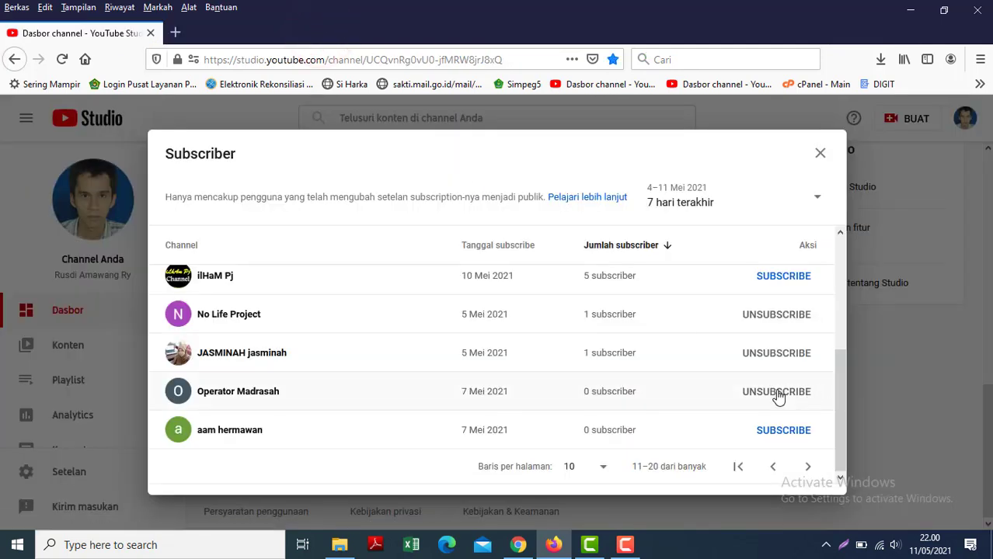
Unsubscribe from Operator Madrasah in the subscriber list and check the subscription button on its channel page.
click(763, 394)
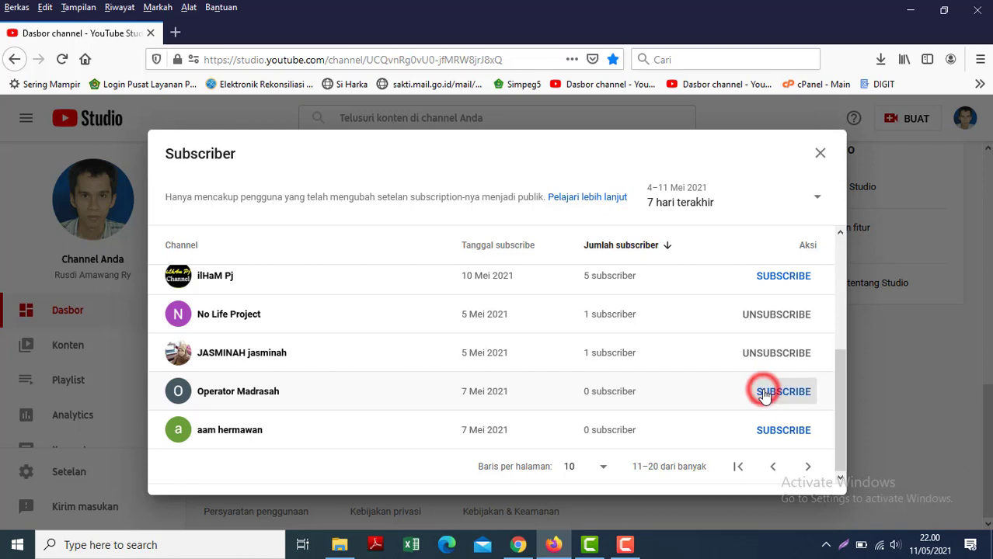
click(223, 394)
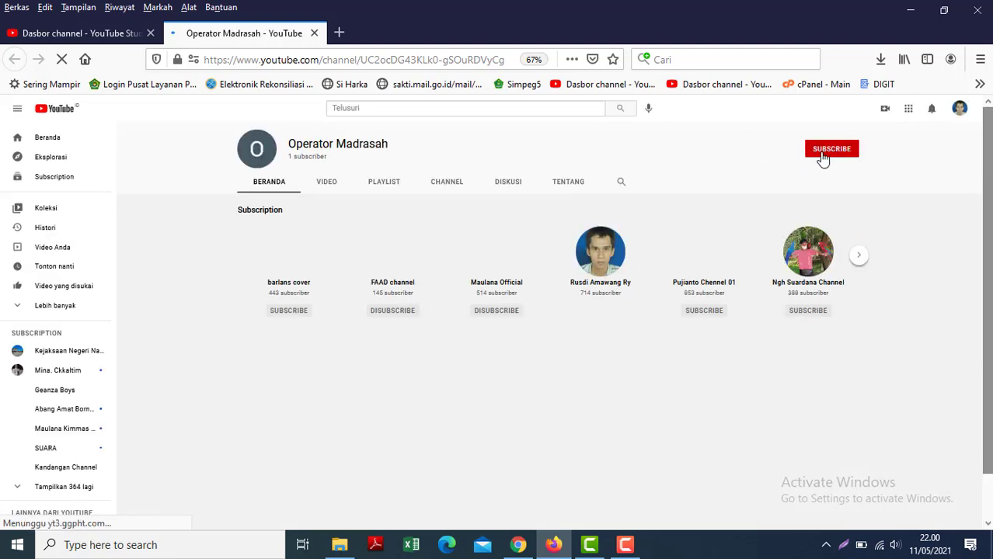
click(314, 32)
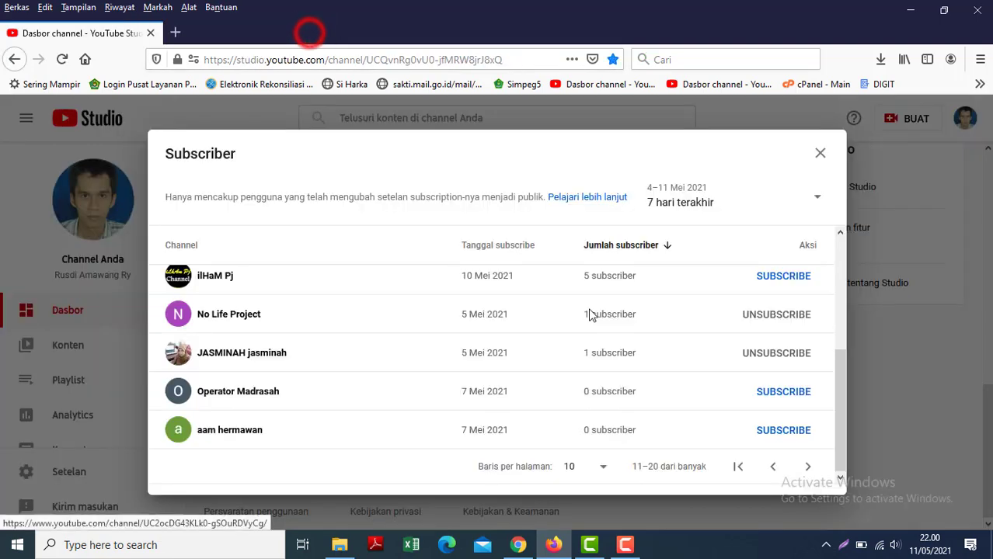
click(844, 393)
mouse_move(844, 394)
mouse_down()
mouse_move(829, 289)
mouse_move(842, 405)
mouse_up()
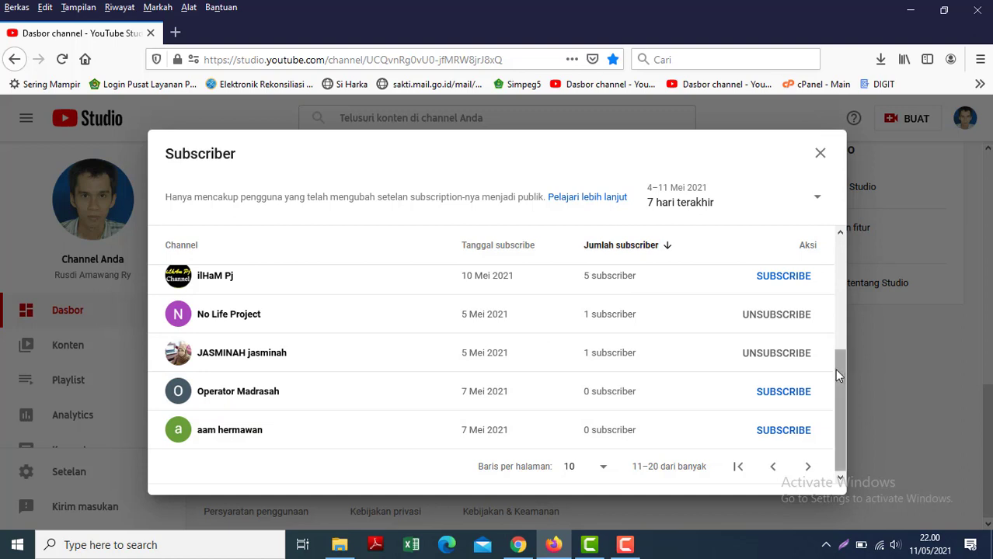
drag(839, 378, 838, 399)
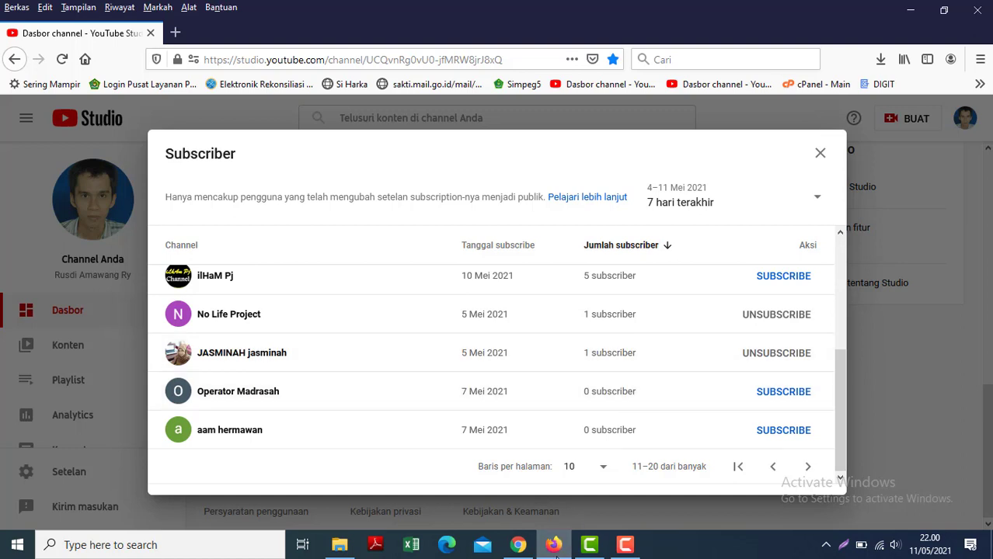
Switch to Chrome to check the subscription button under the video, and return to the subscriber list in Firefox.
mouse_move(553, 546)
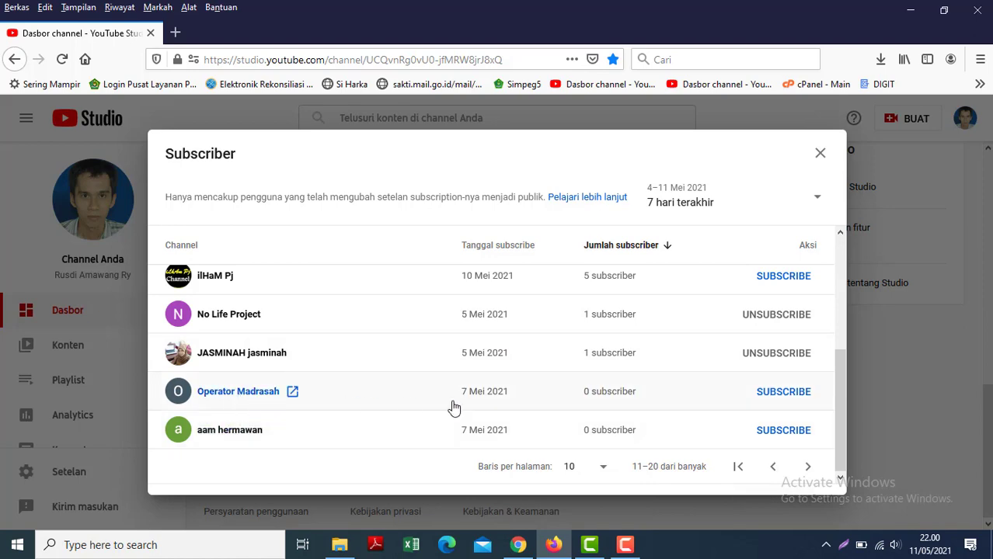
click(509, 548)
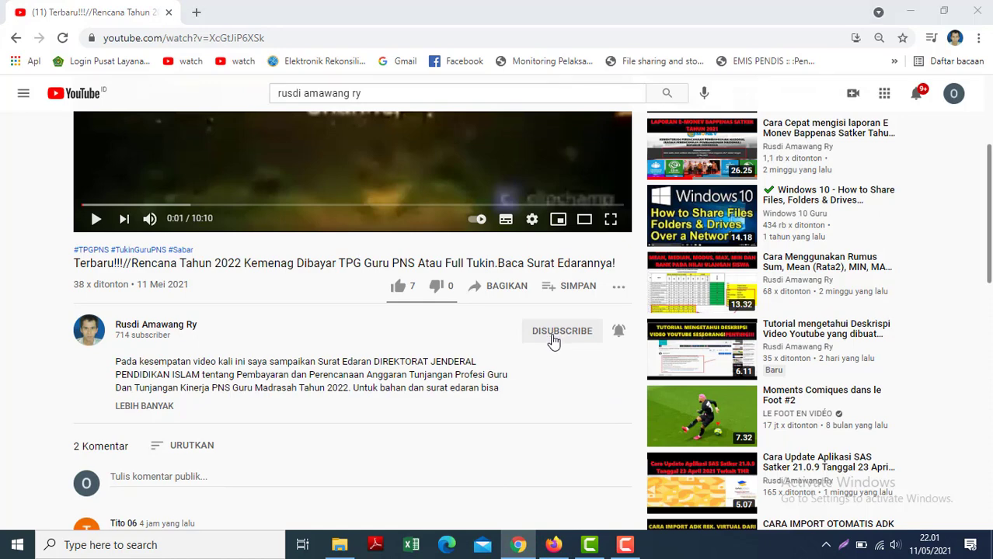
key(alt+Tab)
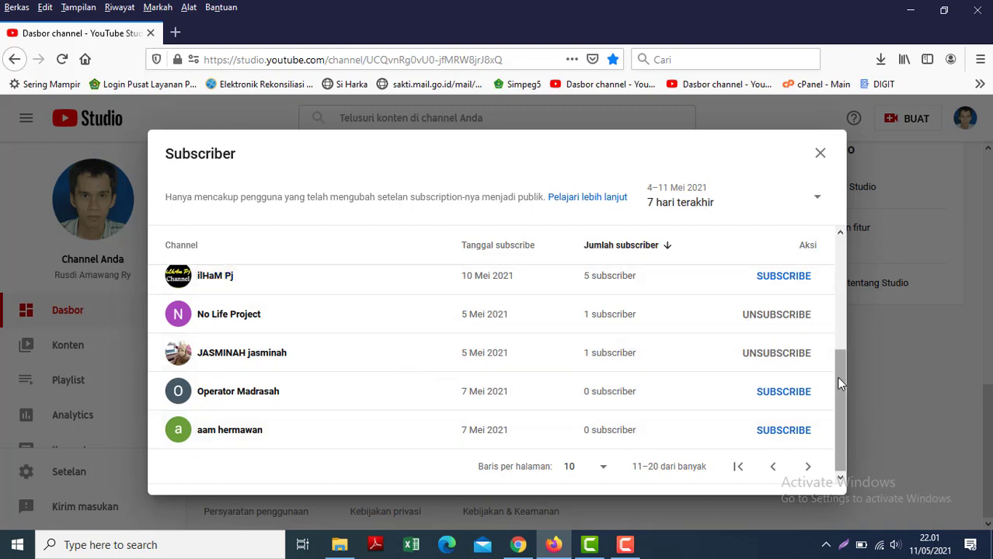
Look through the second page of the 7-day subscriber list for channels that are not subscribed back.
drag(837, 378, 835, 319)
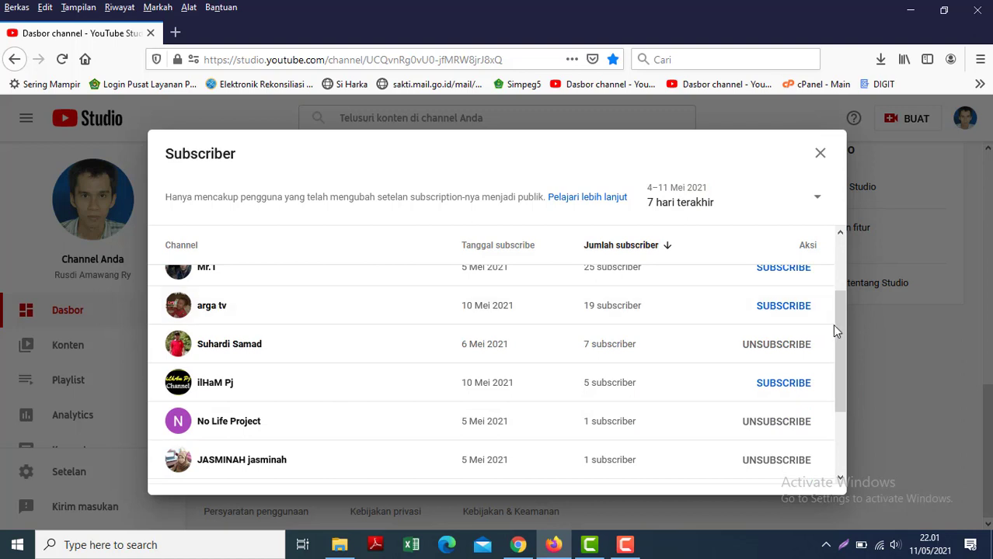
drag(838, 328, 834, 283)
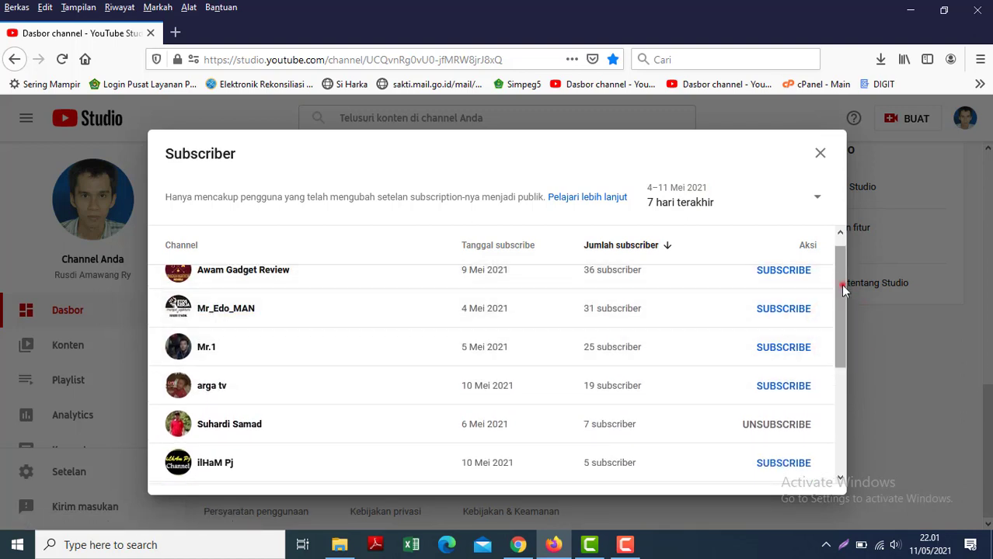
drag(843, 292, 835, 268)
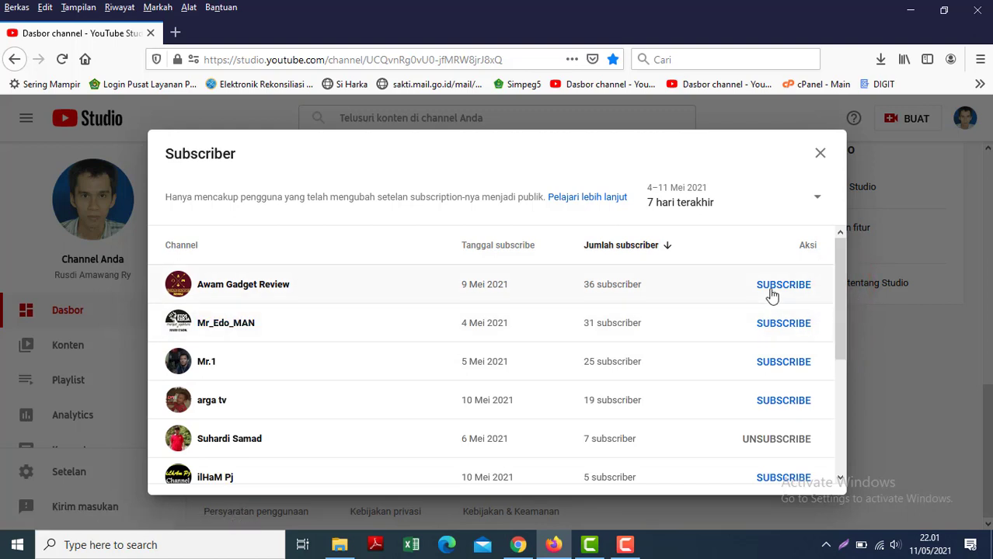
drag(841, 325, 846, 359)
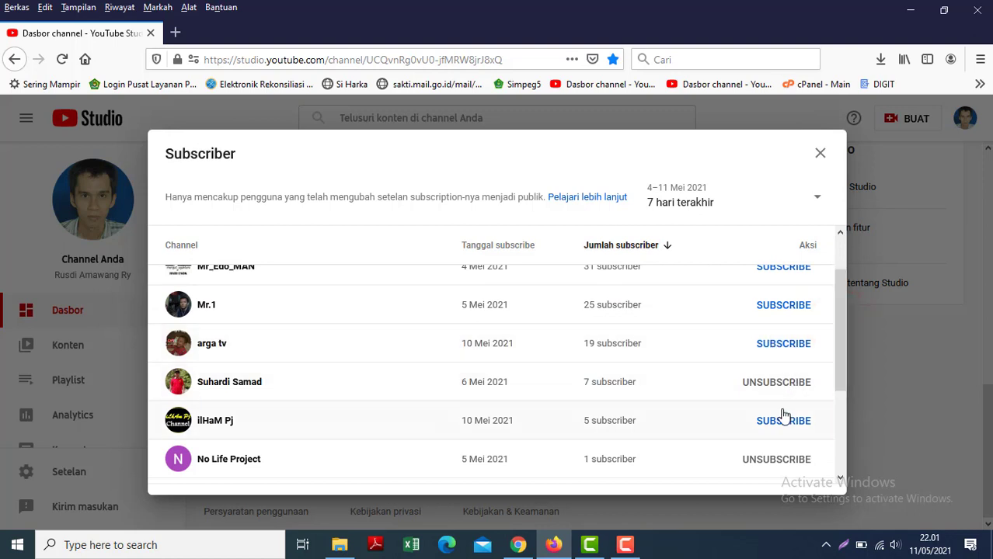
click(840, 378)
drag(841, 393, 847, 480)
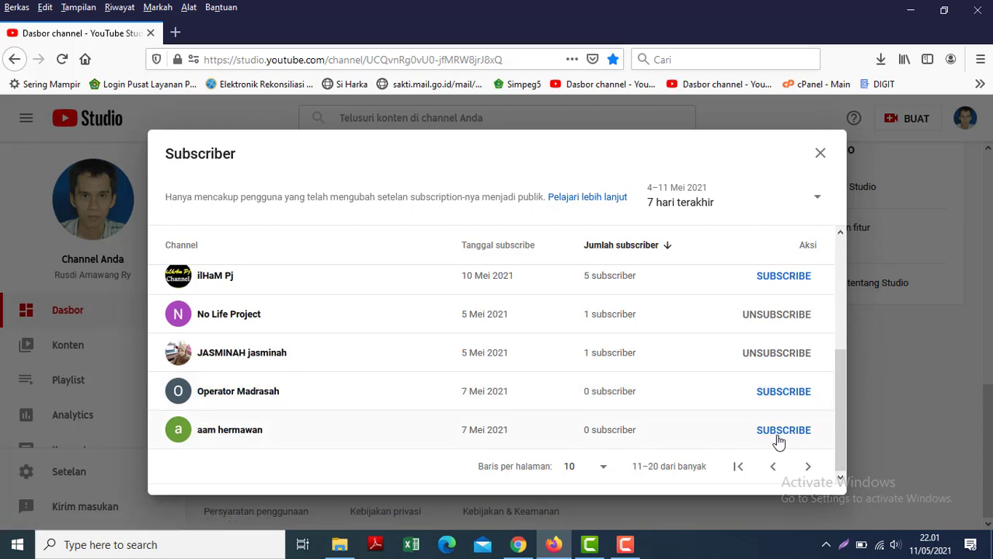
Subscribe back to the last channel on the subscriber list's second page, checking its channel page before and after.
click(221, 434)
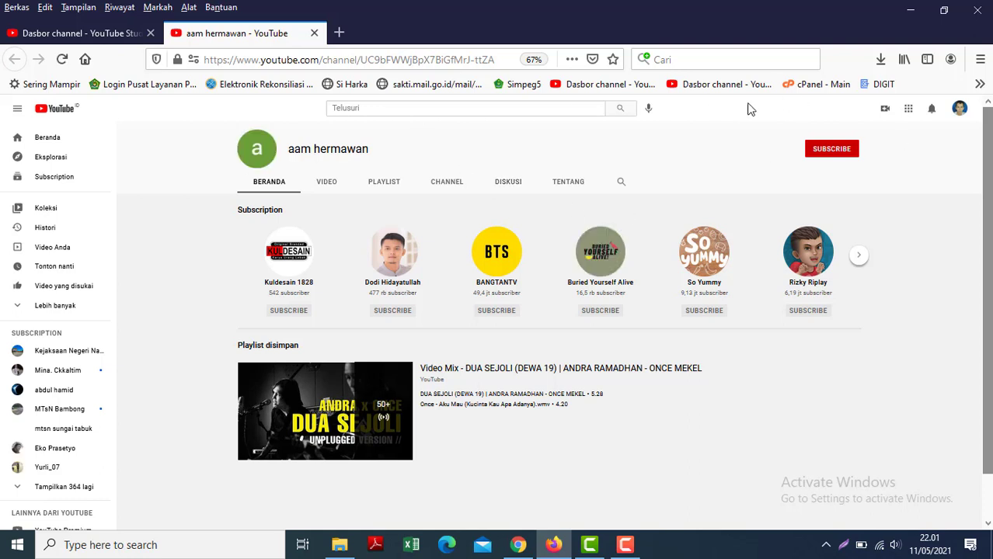
click(315, 33)
click(769, 432)
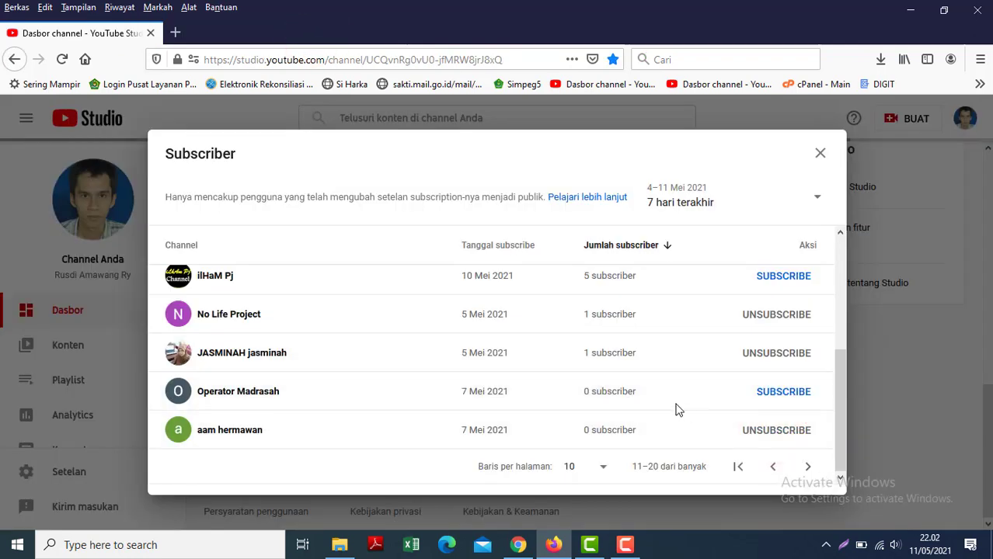
click(207, 430)
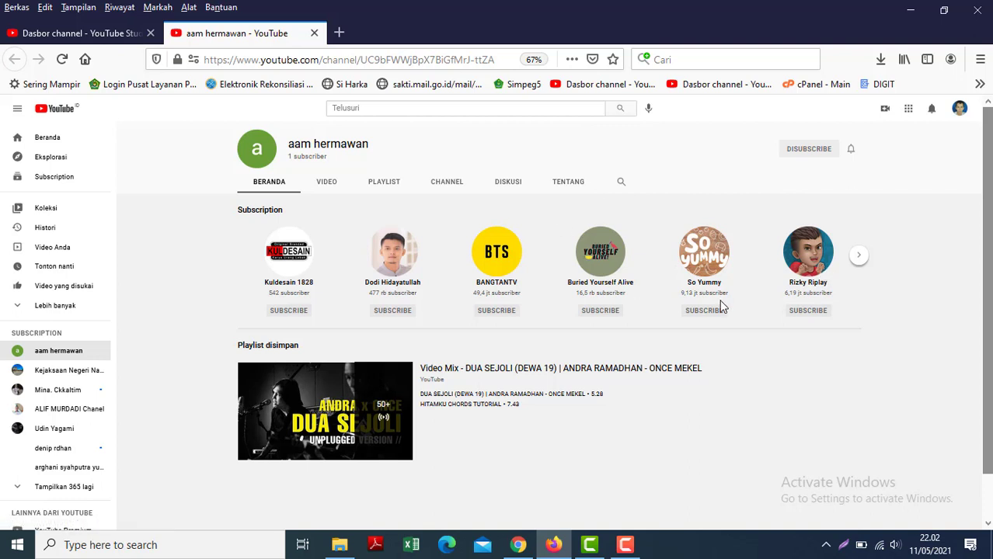
click(314, 33)
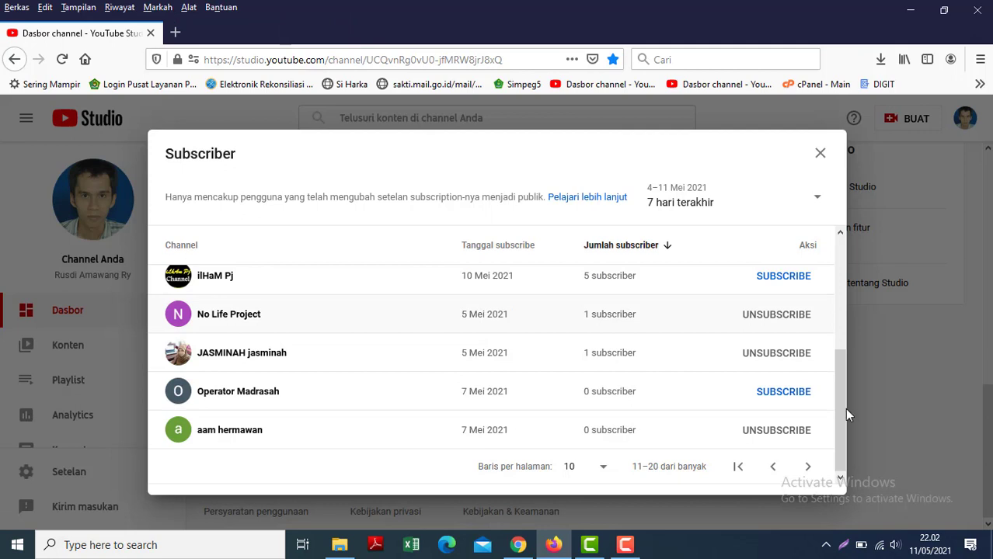
mouse_move(845, 414)
mouse_down()
mouse_move(842, 367)
mouse_move(845, 438)
mouse_move(835, 259)
mouse_move(844, 426)
mouse_up()
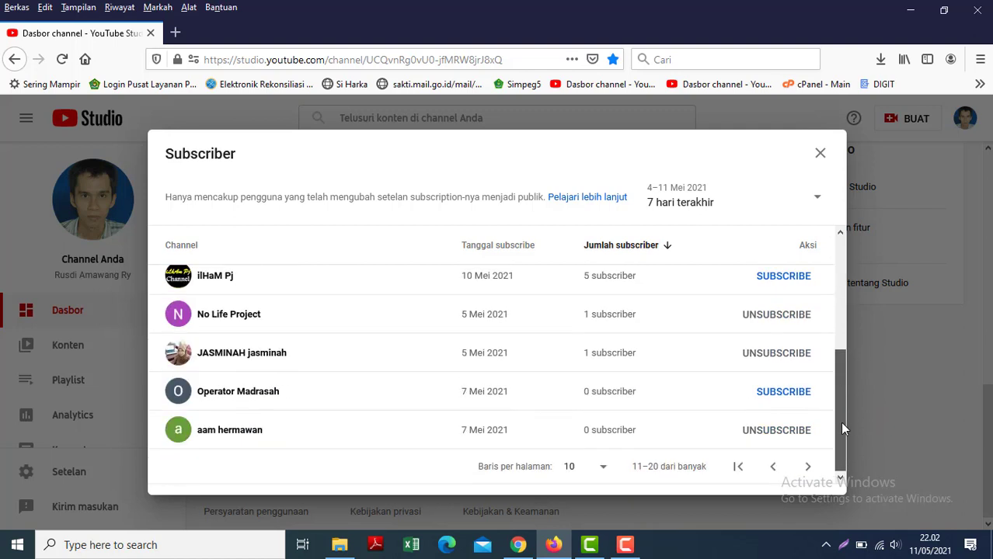
scroll(826, 329, up, 5)
scroll(828, 311, down, 6)
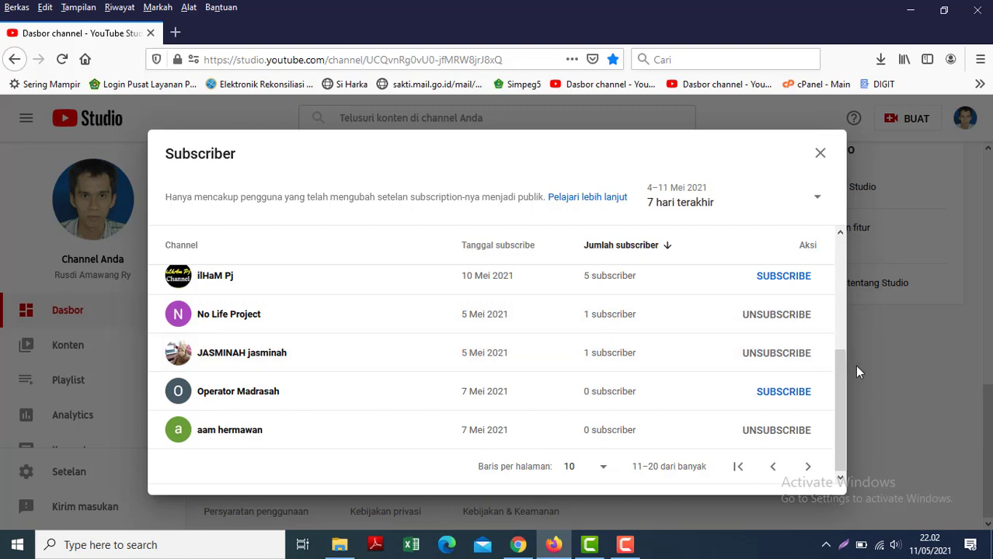
mouse_move(842, 370)
mouse_down()
mouse_move(829, 291)
mouse_move(854, 386)
mouse_move(830, 253)
mouse_move(846, 378)
mouse_up()
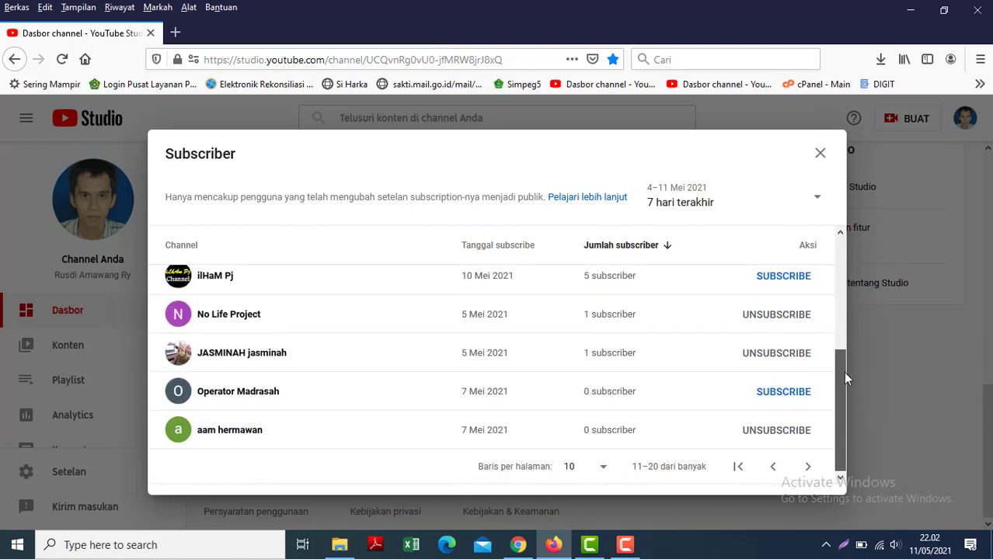